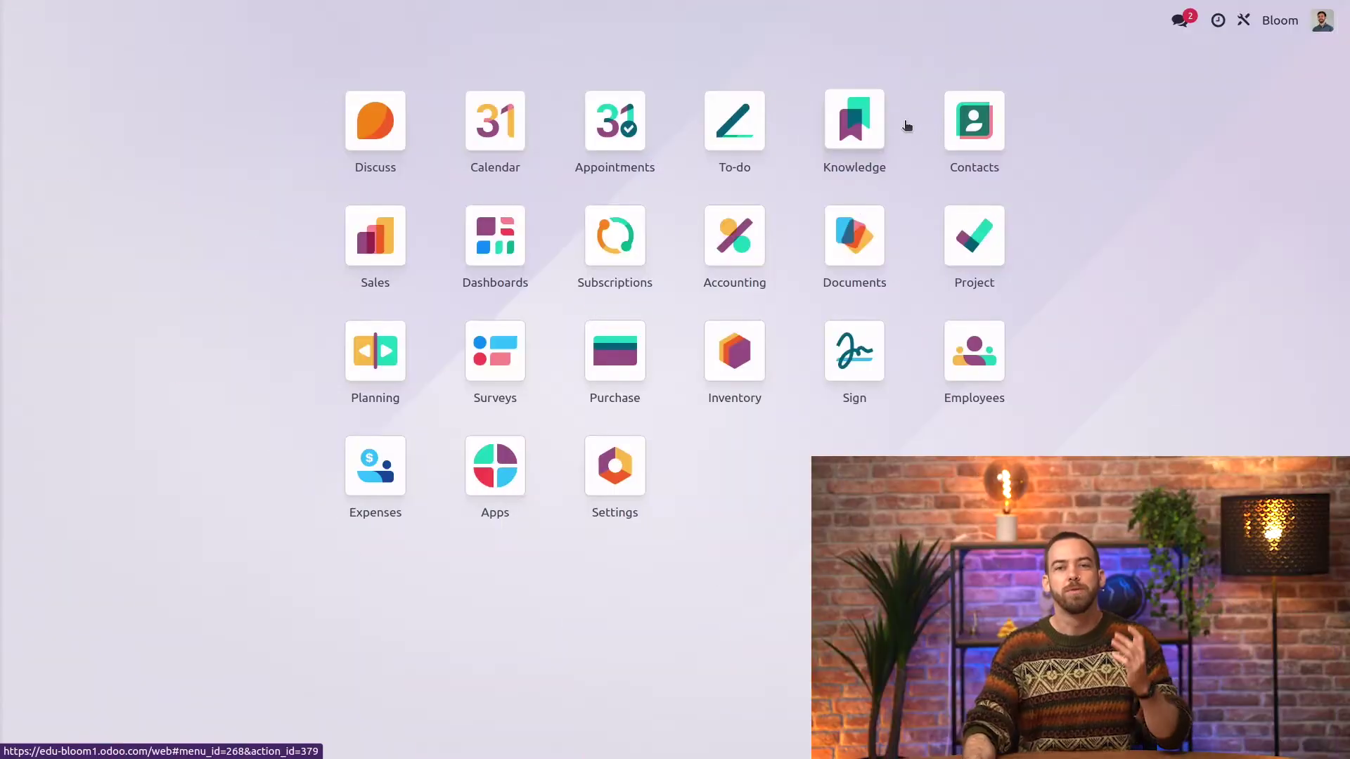
Step: Go to Accounting > Management > Assets and start a new asset record
{"action": "left_click", "coordinate": [716, 234]}
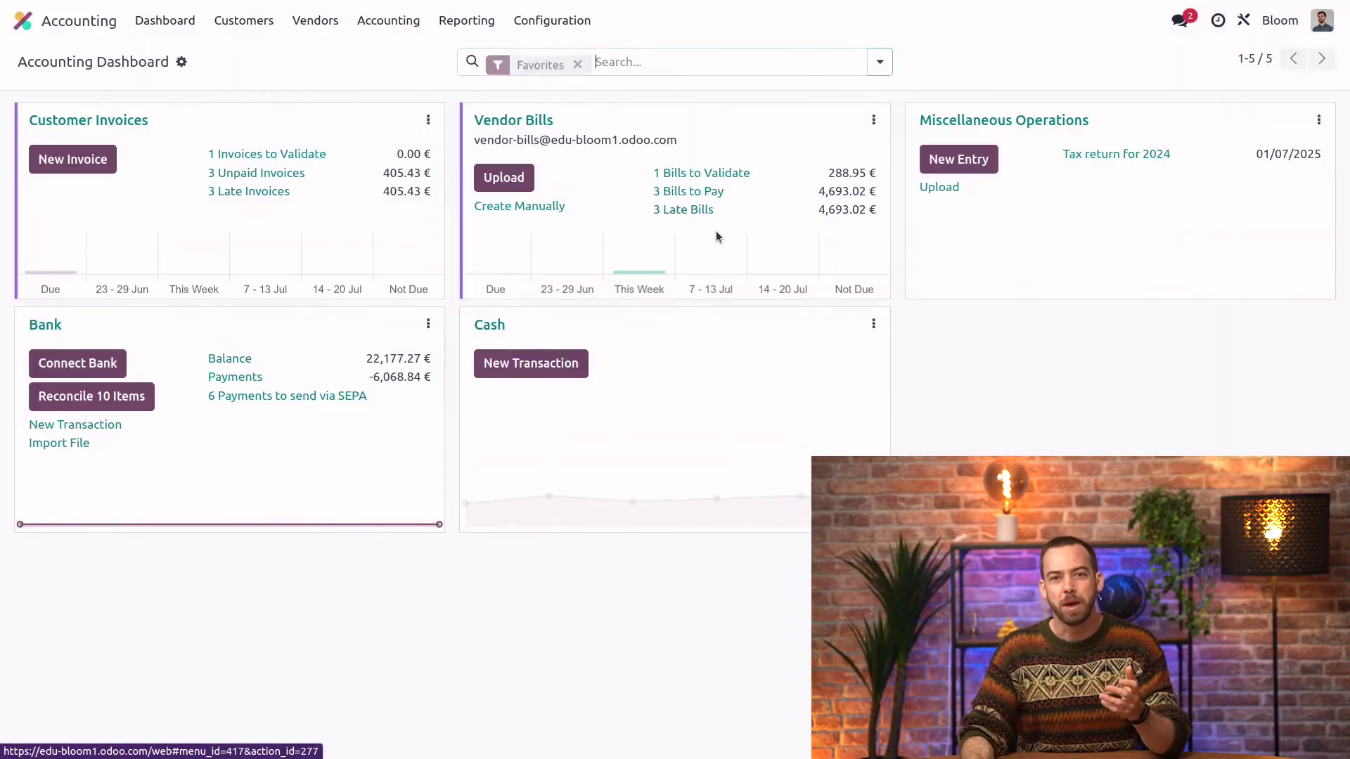
{"action": "left_click", "coordinate": [385, 21]}
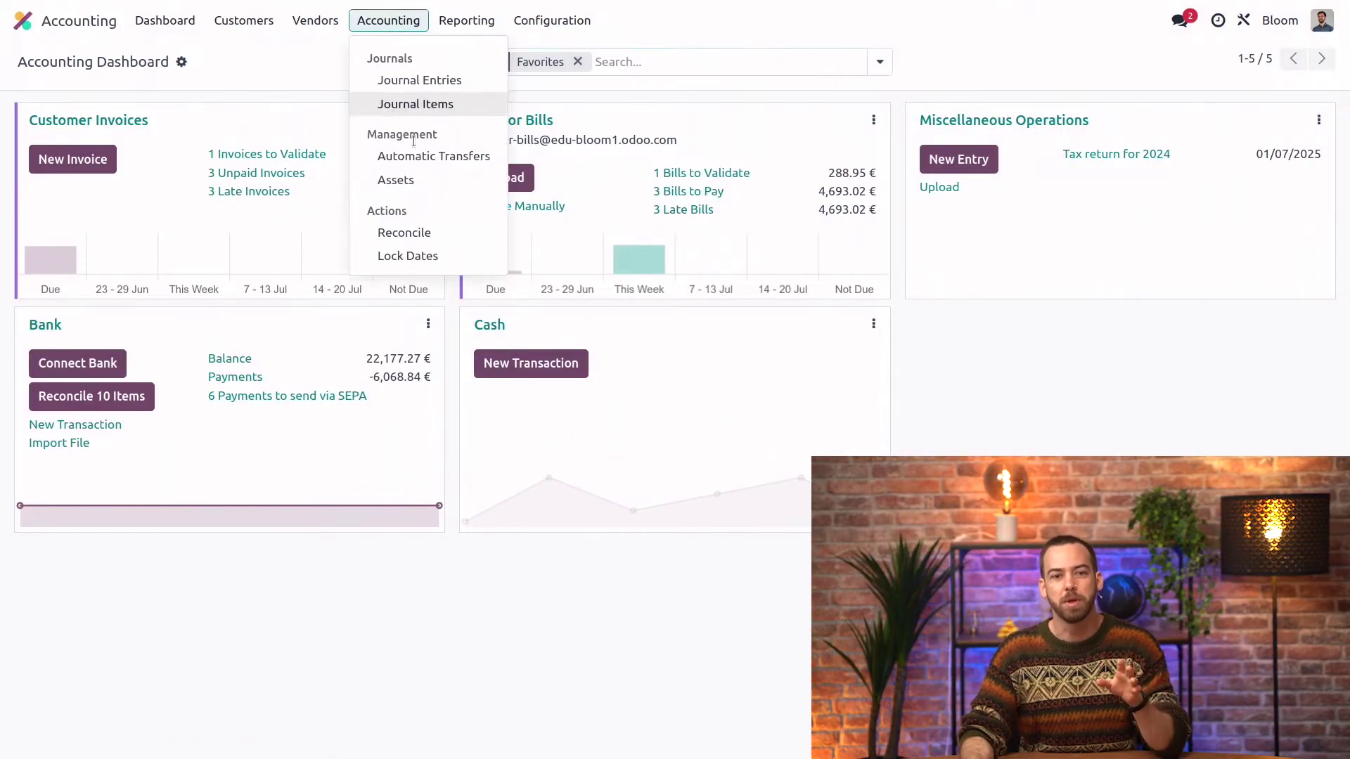
{"action": "left_click", "coordinate": [428, 181]}
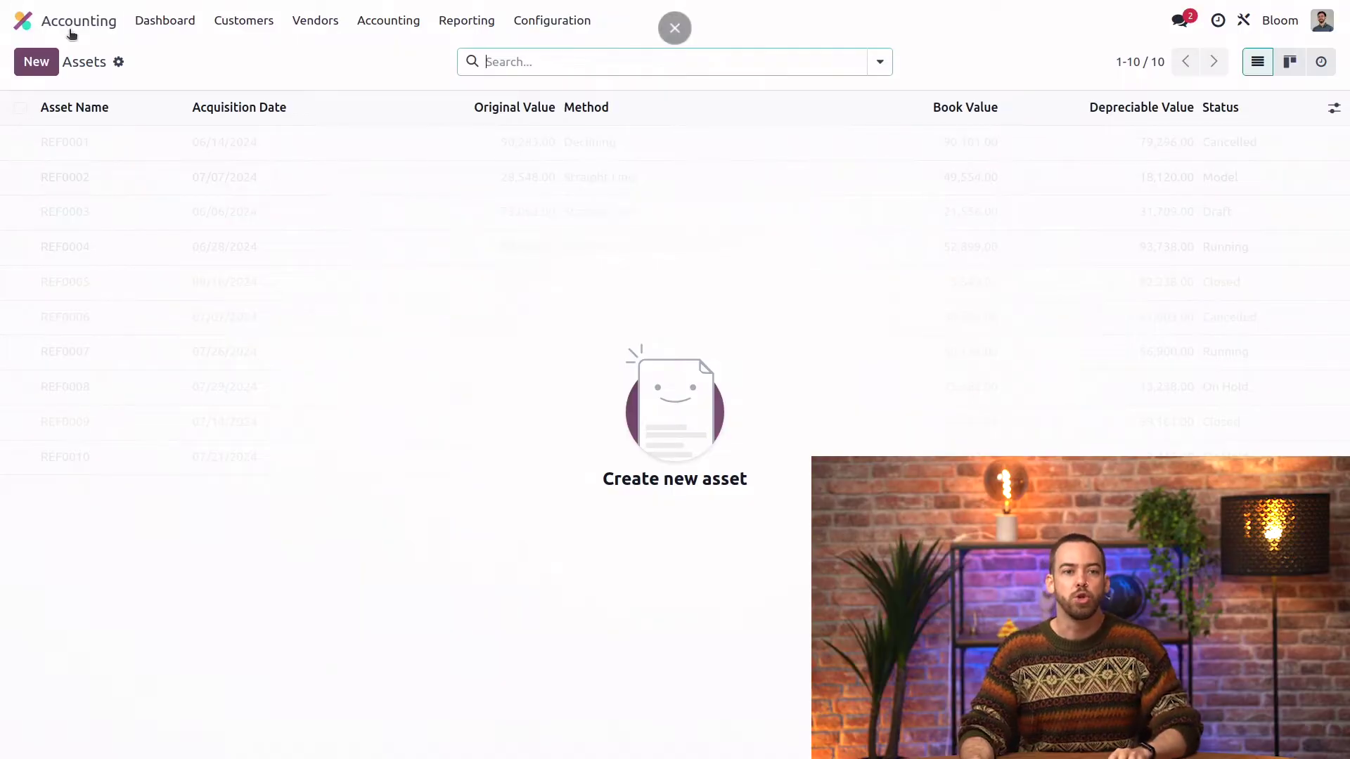
{"action": "left_click", "coordinate": [39, 63]}
{"action": "type", "text": "O"}
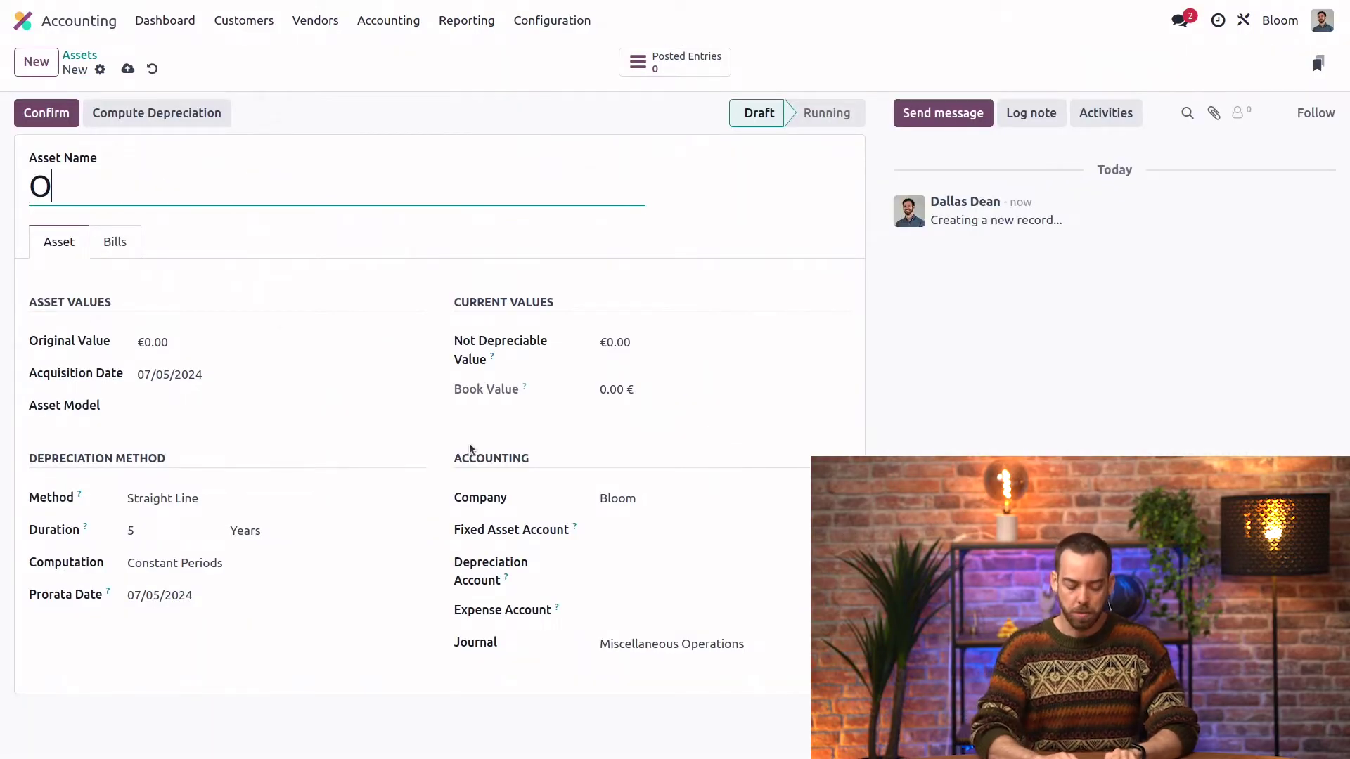
{"action": "type", "text": "pel Com"}
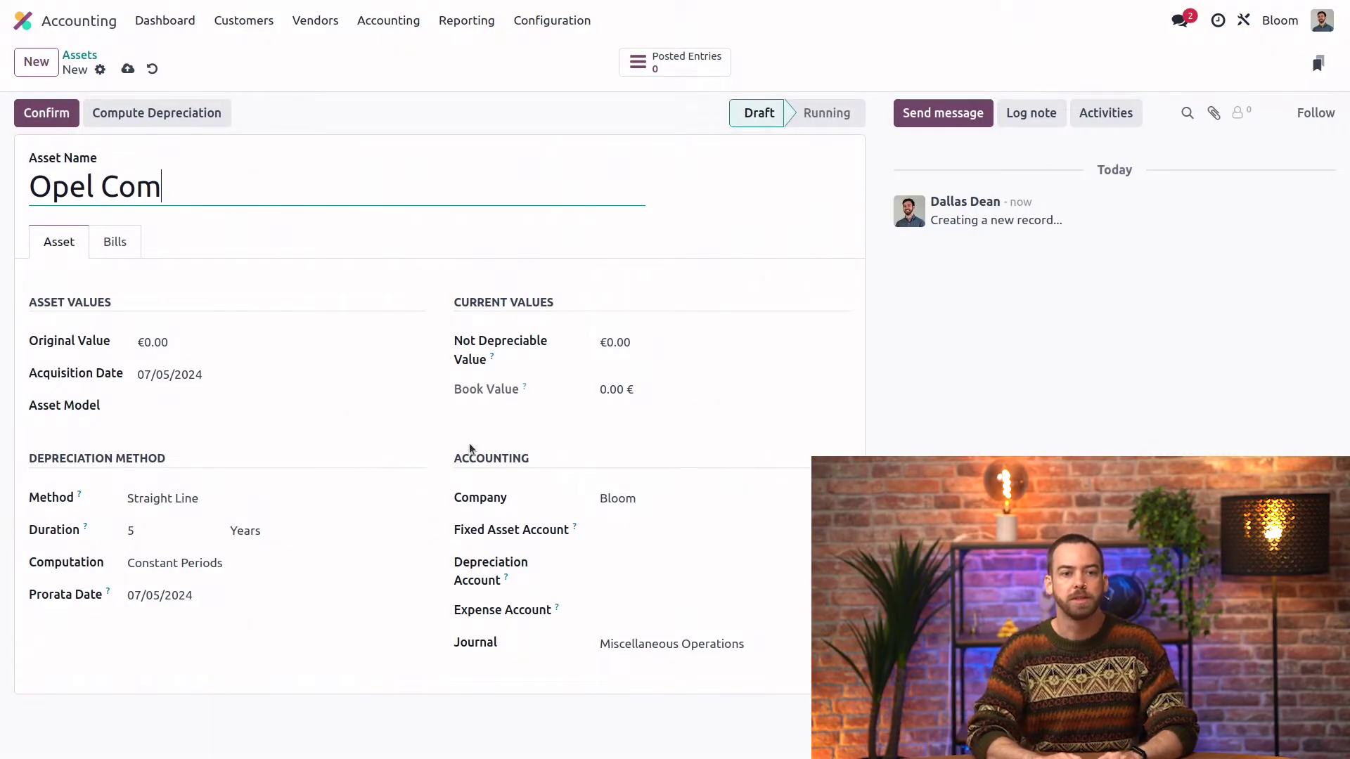
{"action": "type", "text": "bo - 2"}
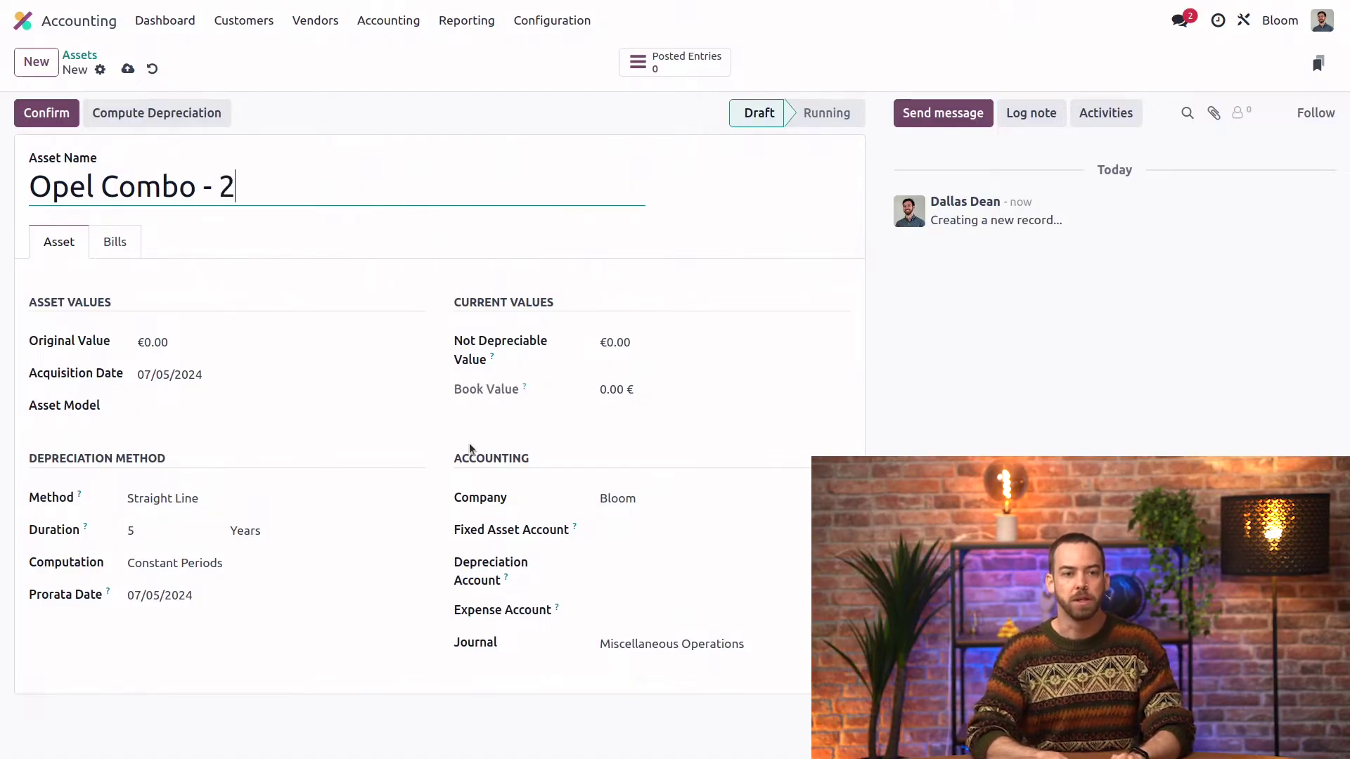
{"action": "type", "text": "AC"}
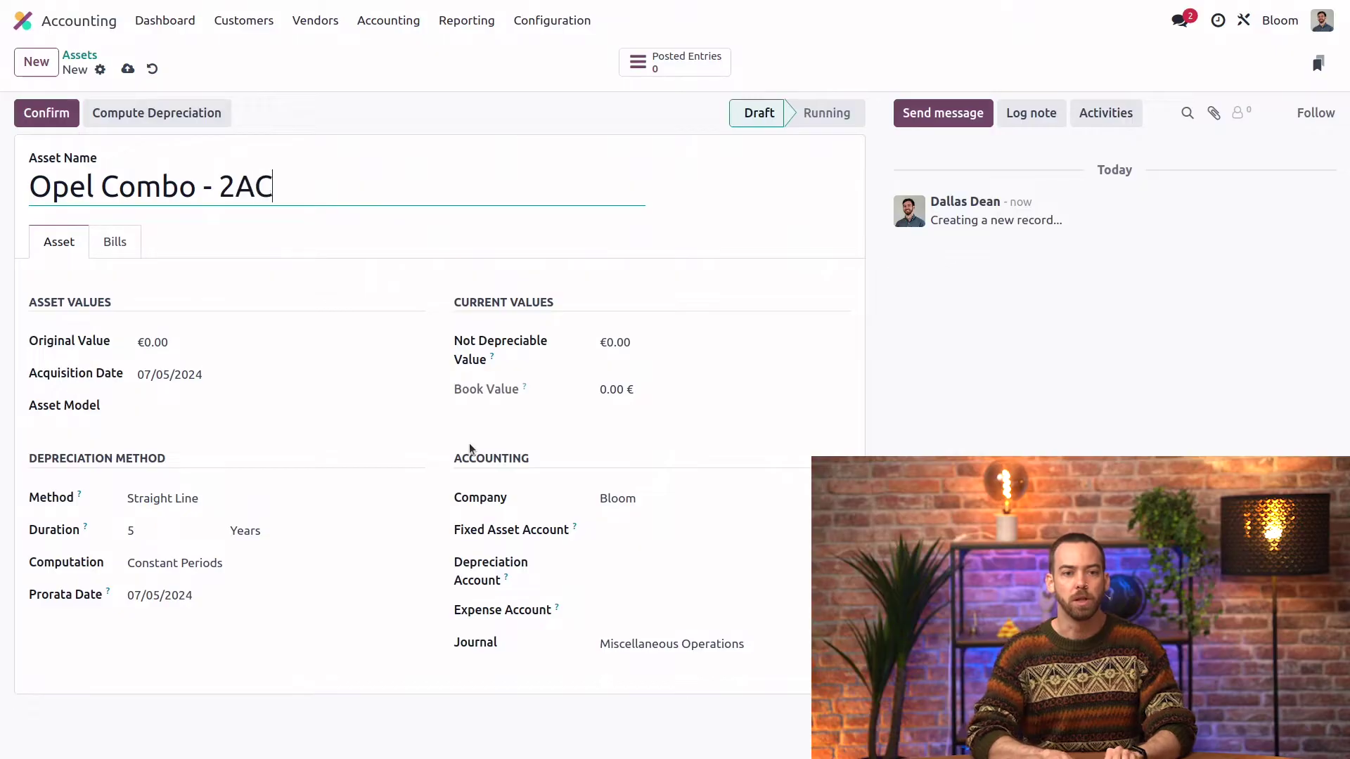
{"action": "type", "text": "U244"}
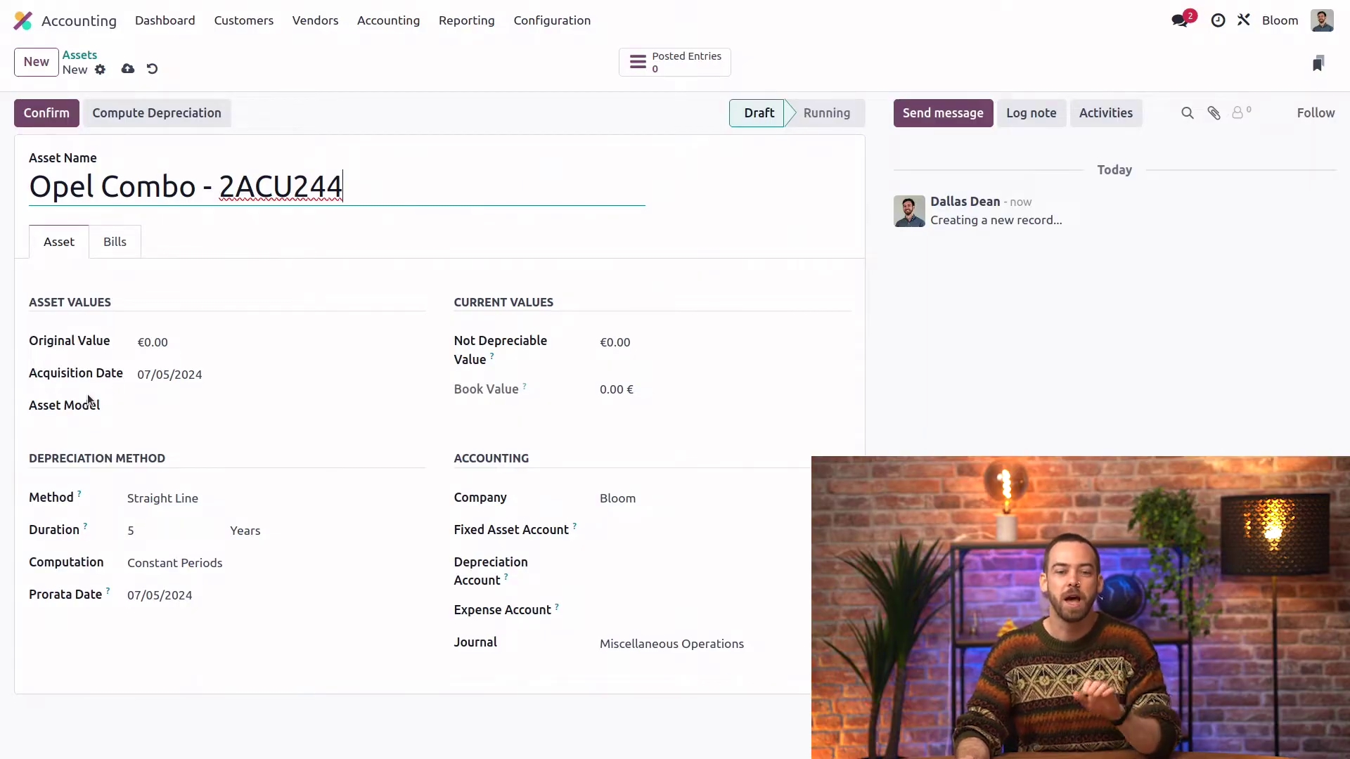
{"action": "left_click", "coordinate": [240, 342]}
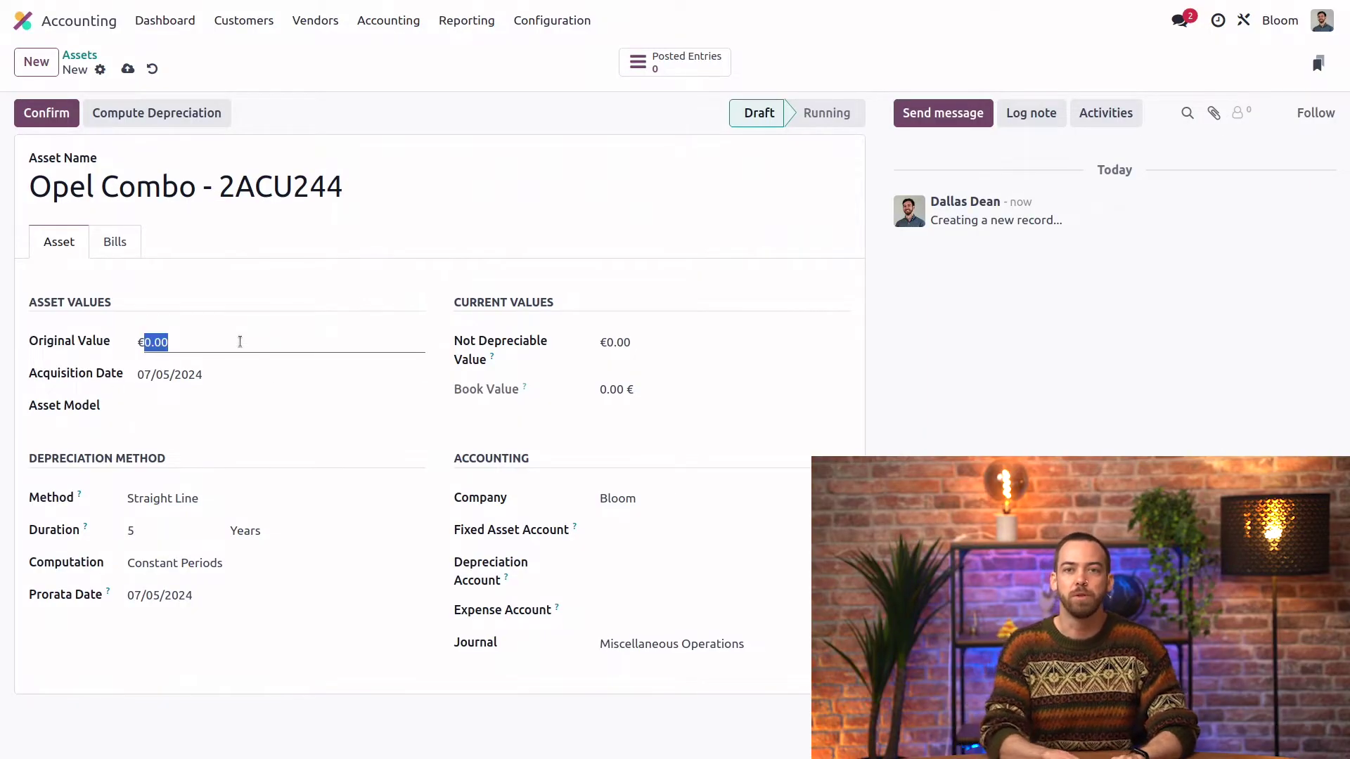
{"action": "type", "text": "20000"}
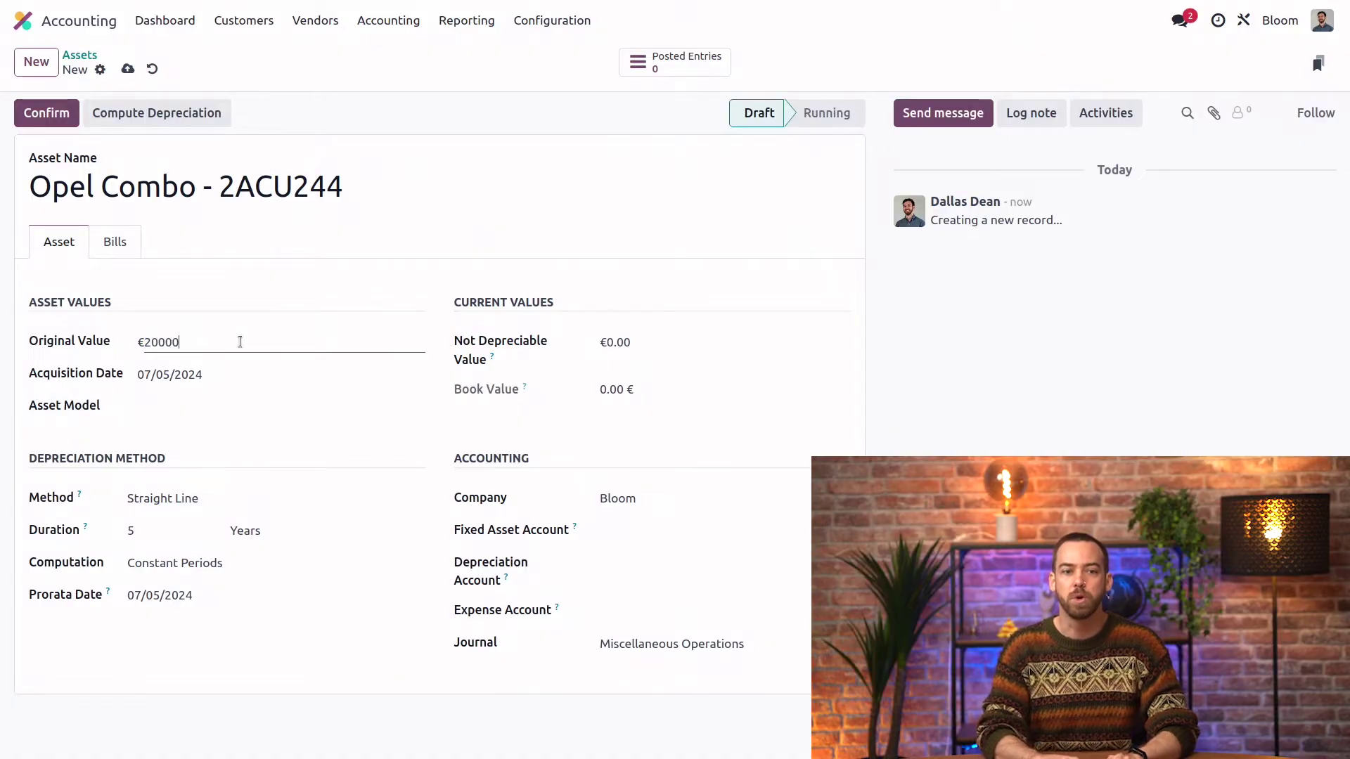
Step: Fill Original Value 20000, Acquisition Date 03/10/2024 and Not Depreciable Value 6000
{"action": "key", "text": "Tab"}
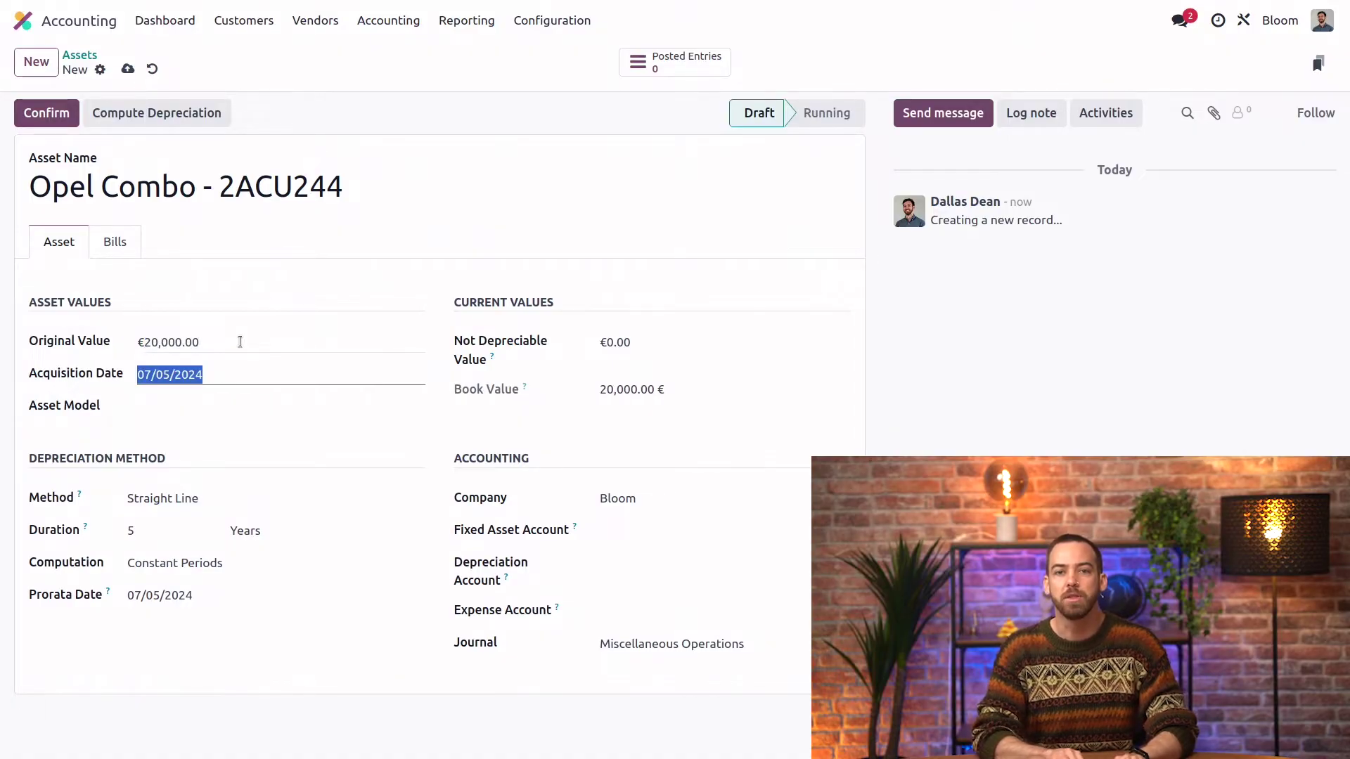
{"action": "type", "text": "3/10"}
{"action": "key", "text": "Tab"}
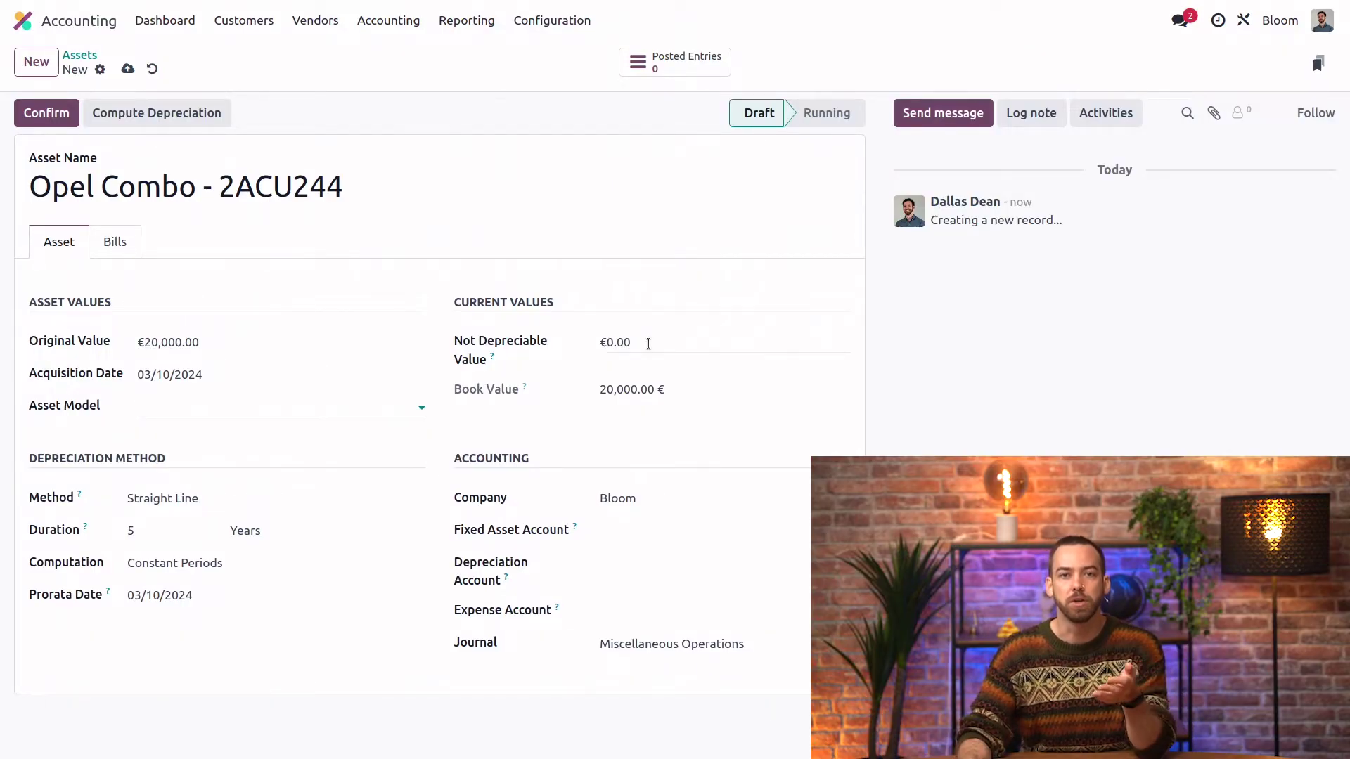
{"action": "left_click", "coordinate": [647, 343]}
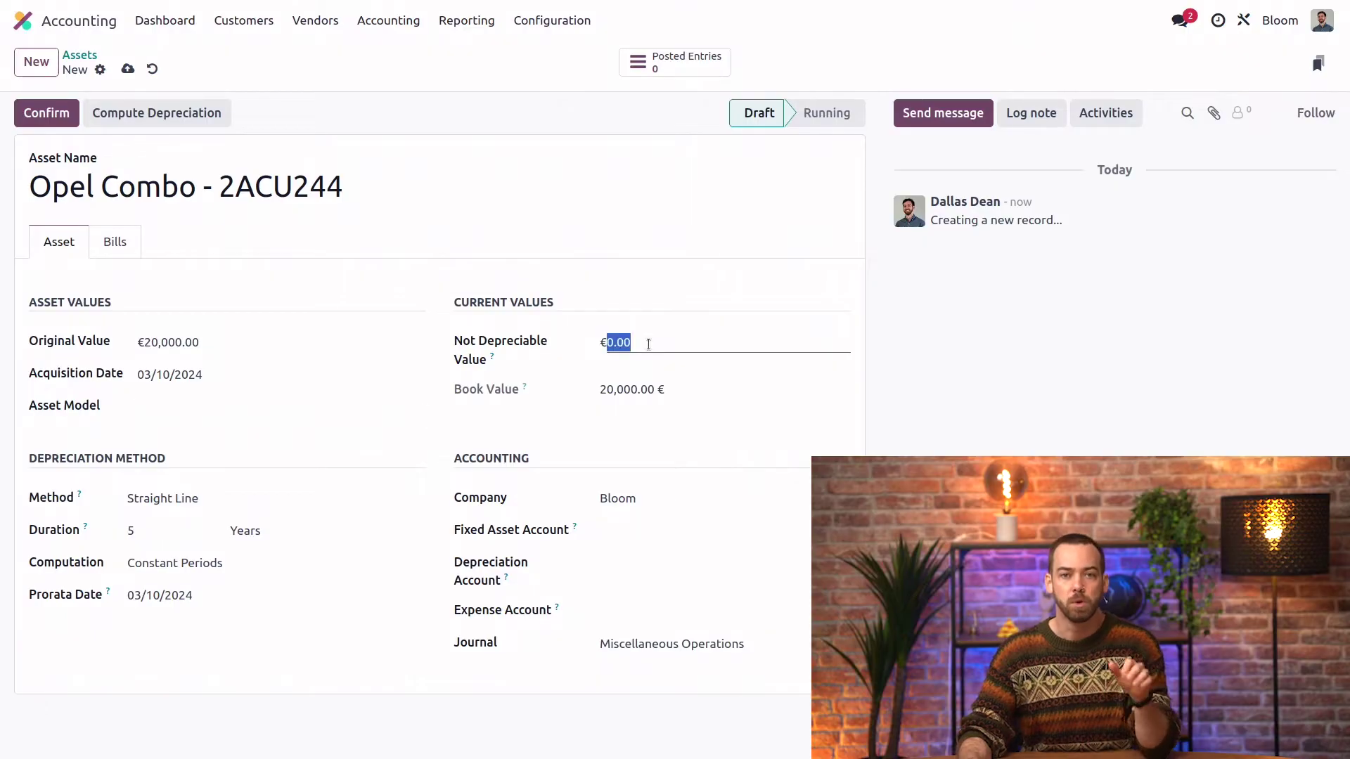
{"action": "type", "text": "6000"}
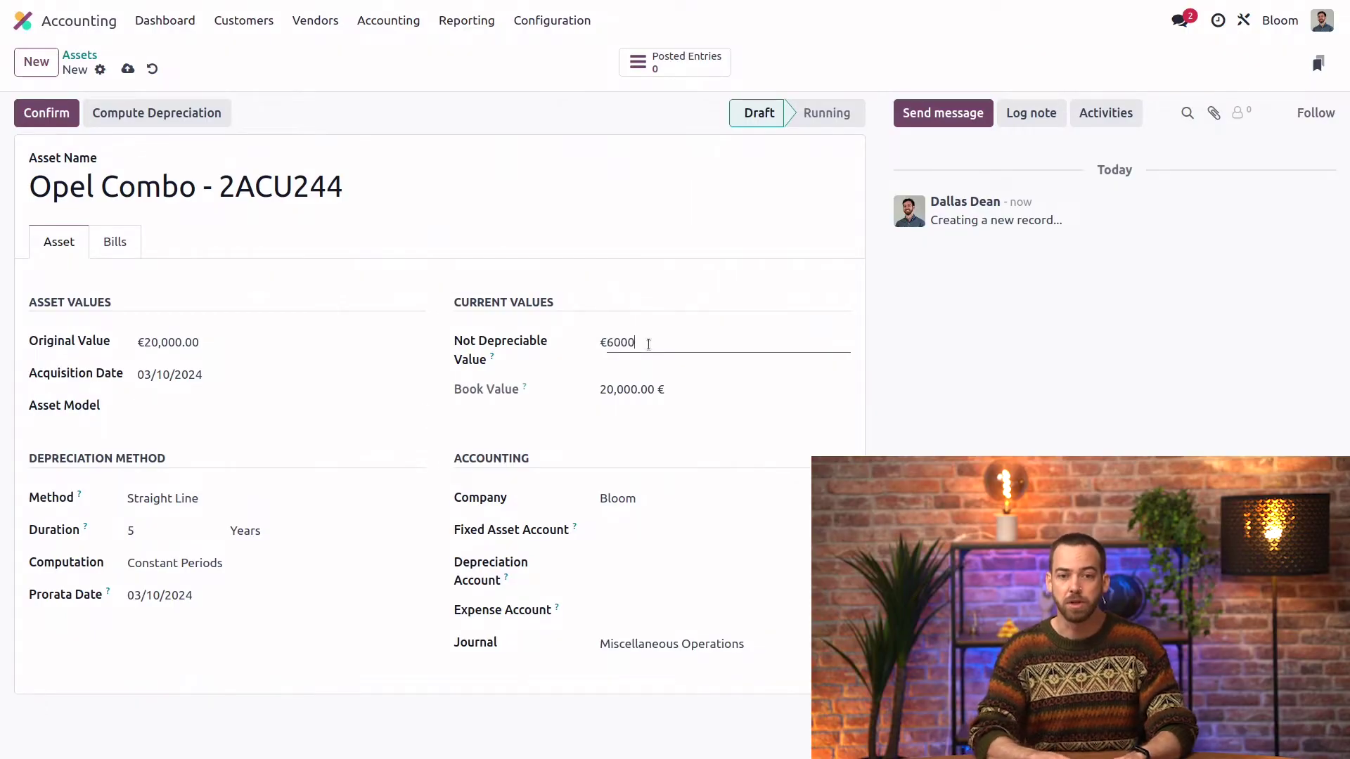
{"action": "key", "text": "Tab"}
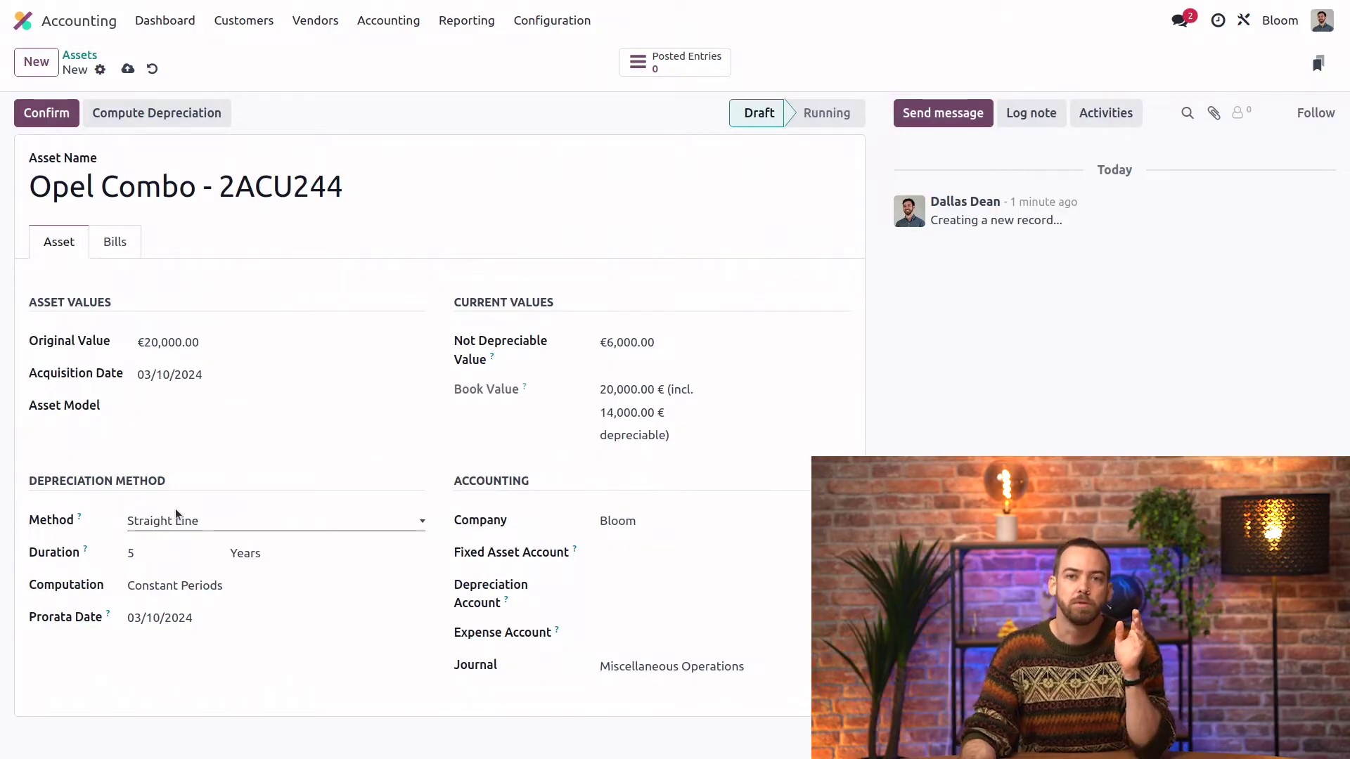
{"action": "left_click", "coordinate": [211, 521]}
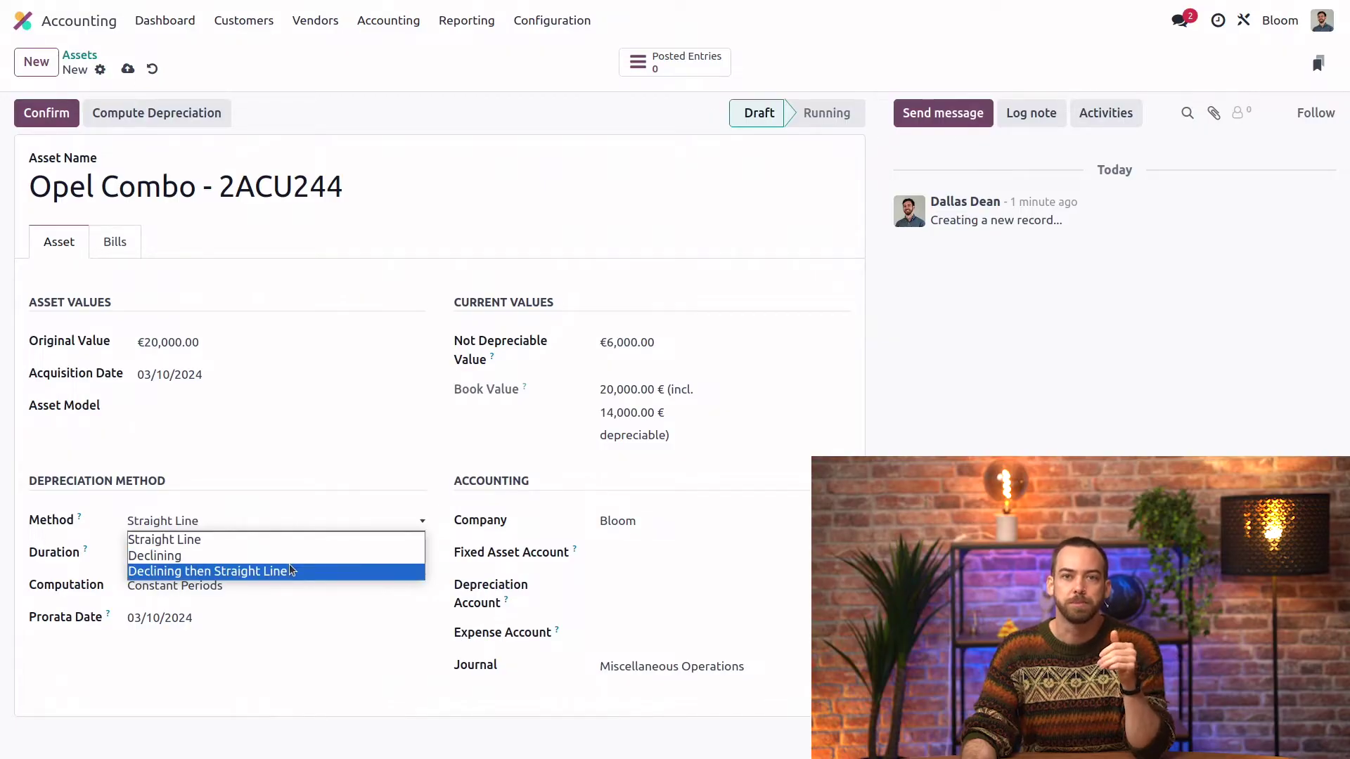
{"action": "left_click", "coordinate": [289, 540]}
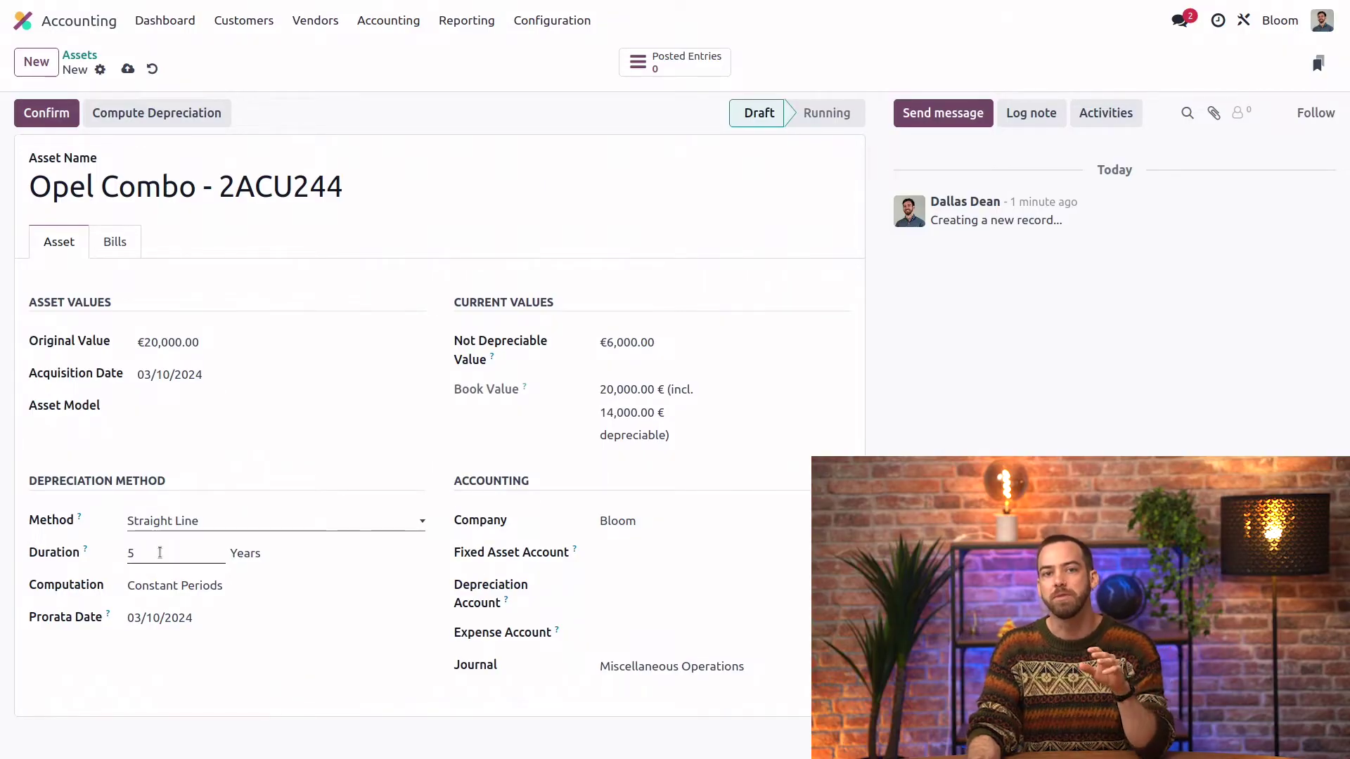
Step: Replace the Duration with =7*12 (84) and switch its unit from Years to Months
{"action": "double_click", "coordinate": [161, 552]}
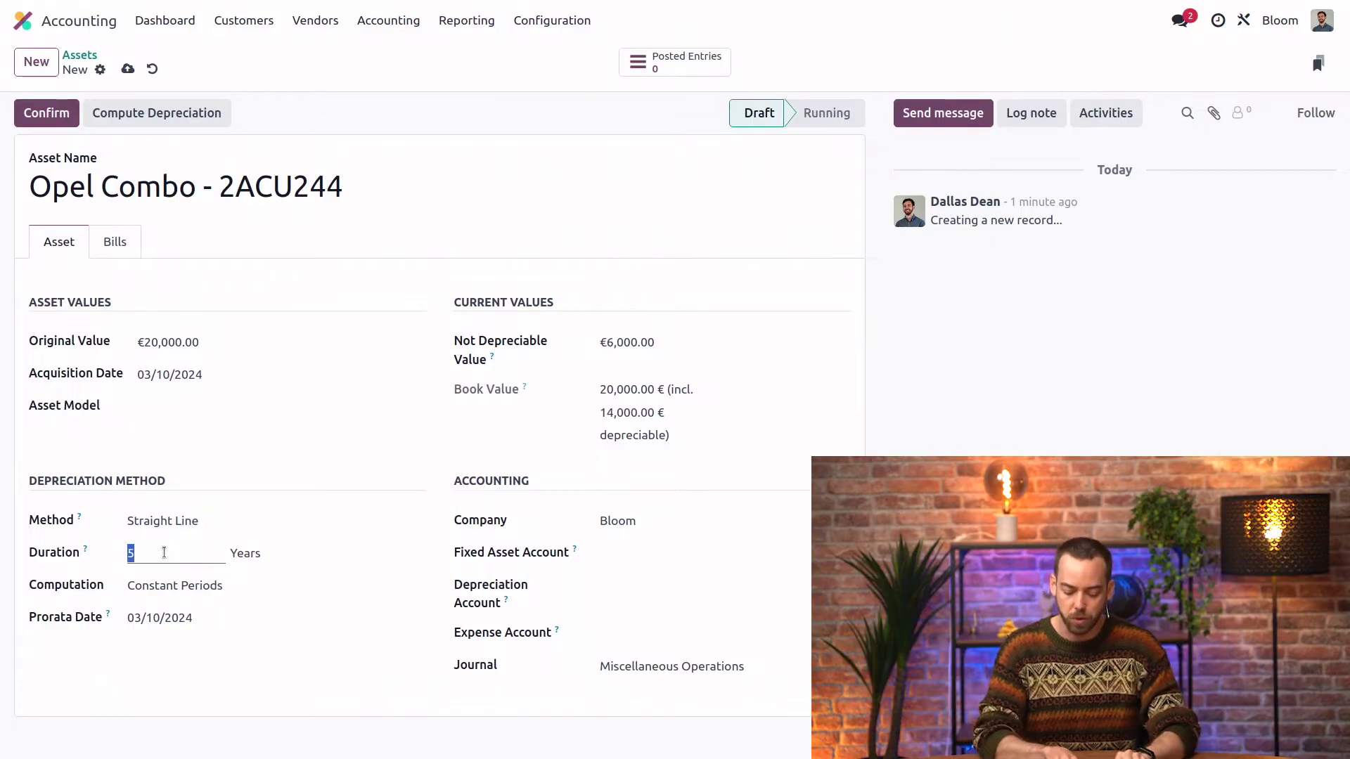
{"action": "type", "text": "3"}
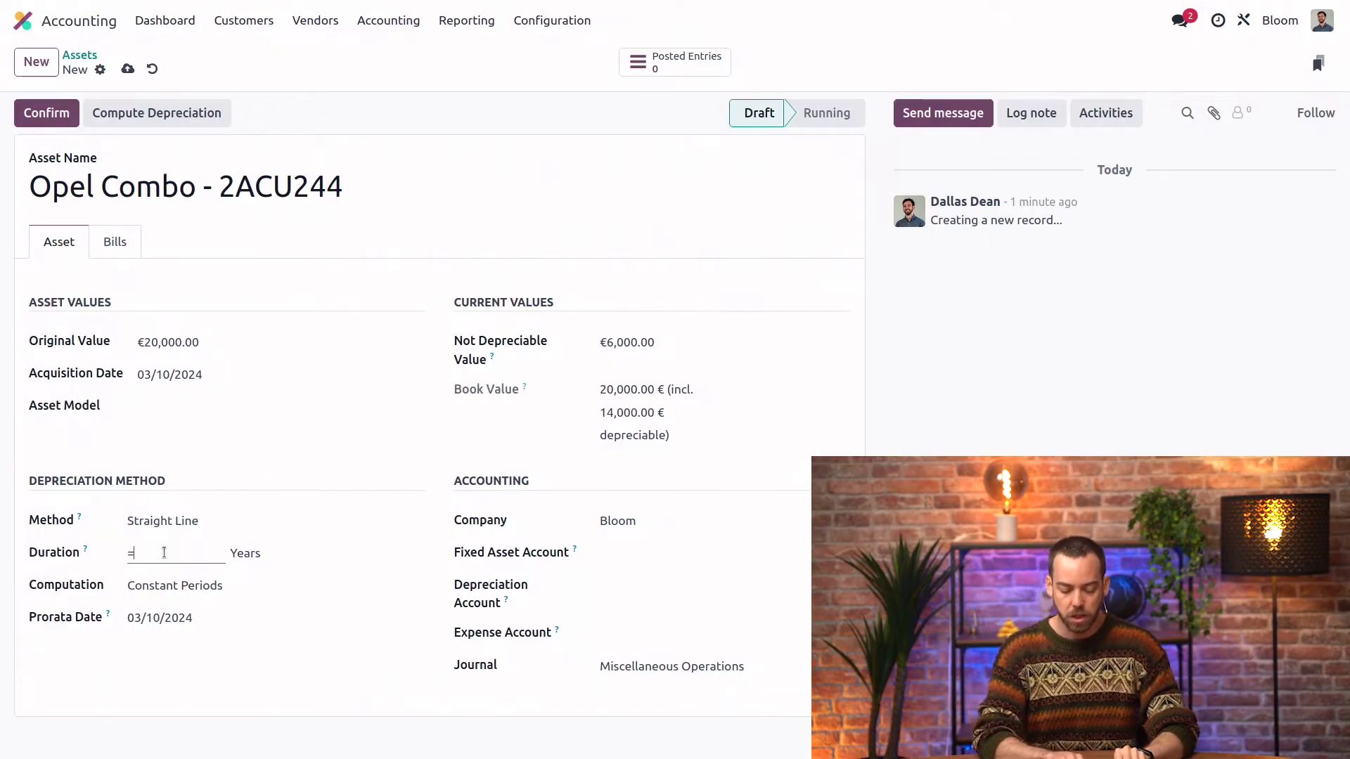
{"action": "type", "text": "78"}
{"action": "type", "text": "/8"}
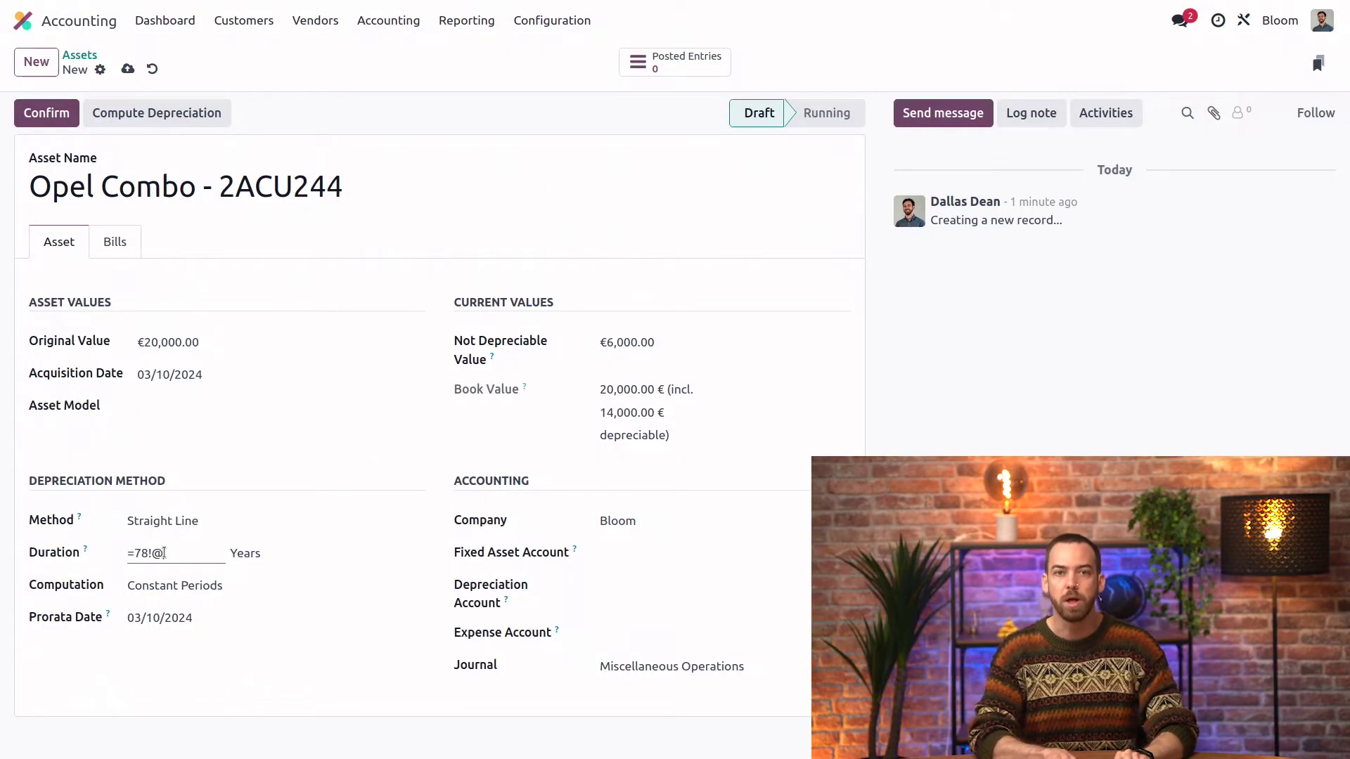
{"action": "key", "text": "BackSpace"}
{"action": "type", "text": "=7*12"}
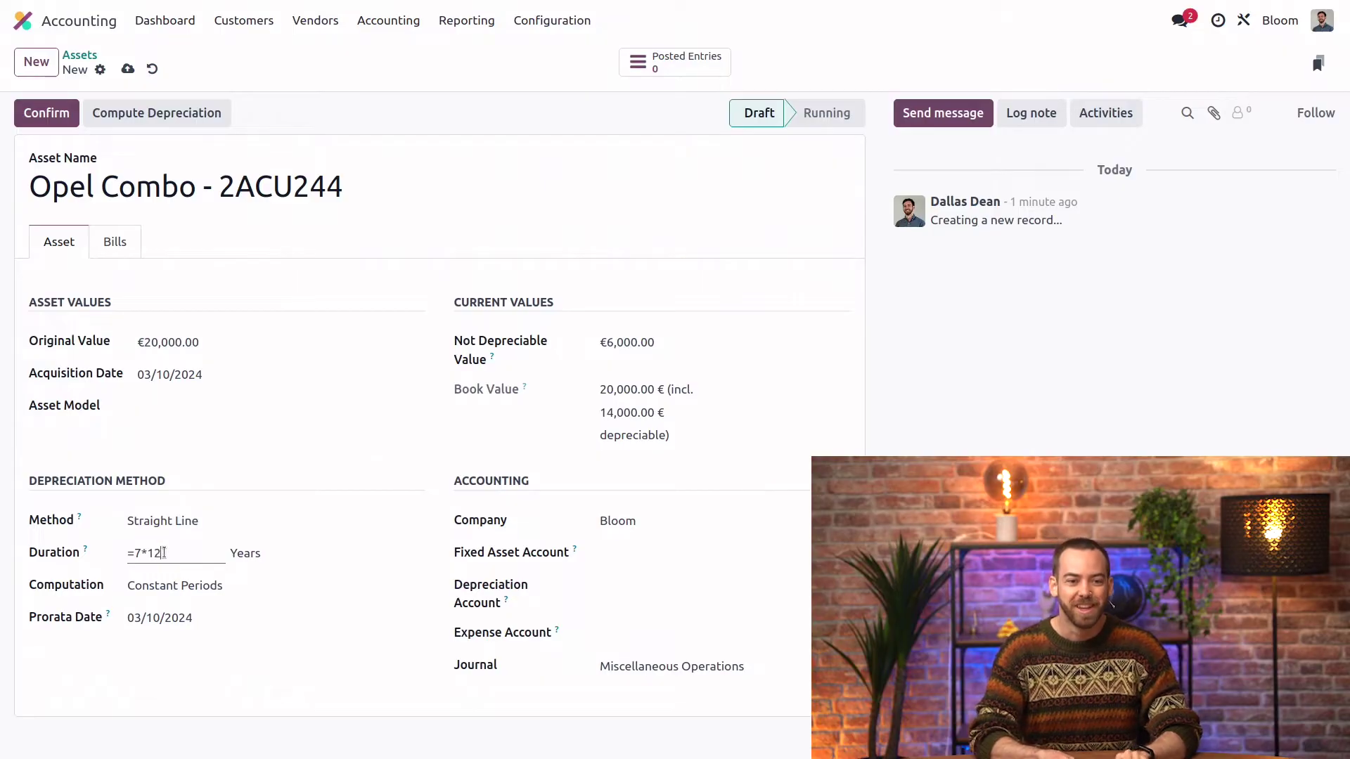
{"action": "key", "text": "Tab"}
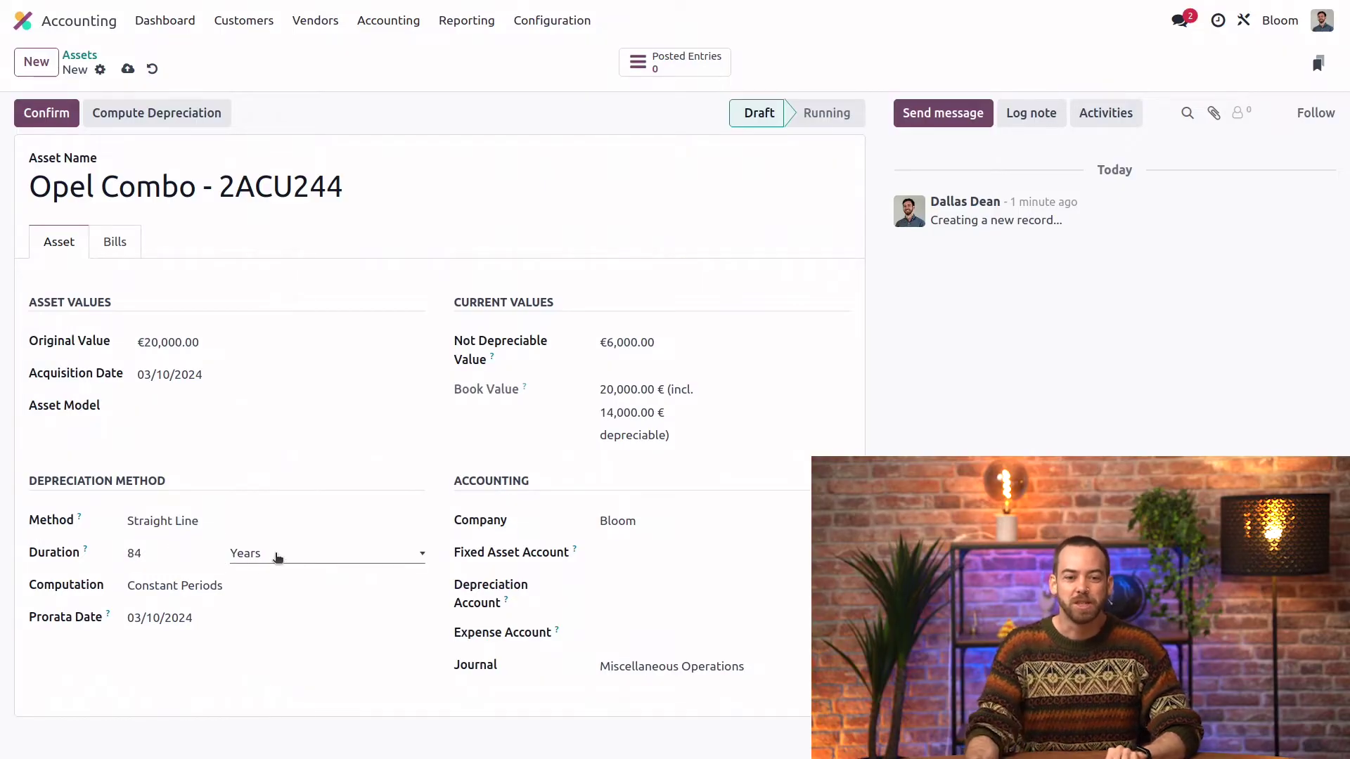
{"action": "left_click", "coordinate": [276, 559]}
{"action": "left_click", "coordinate": [272, 573]}
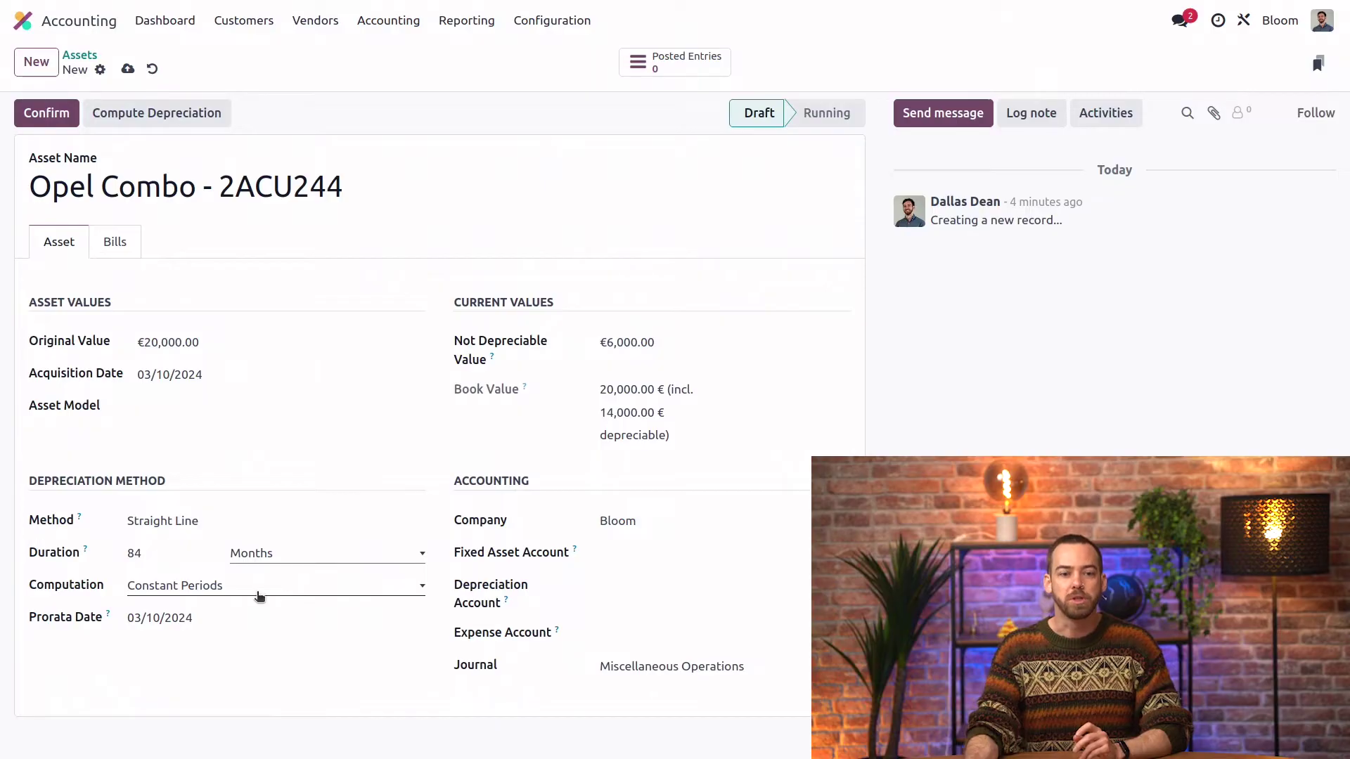
{"action": "left_click", "coordinate": [258, 598]}
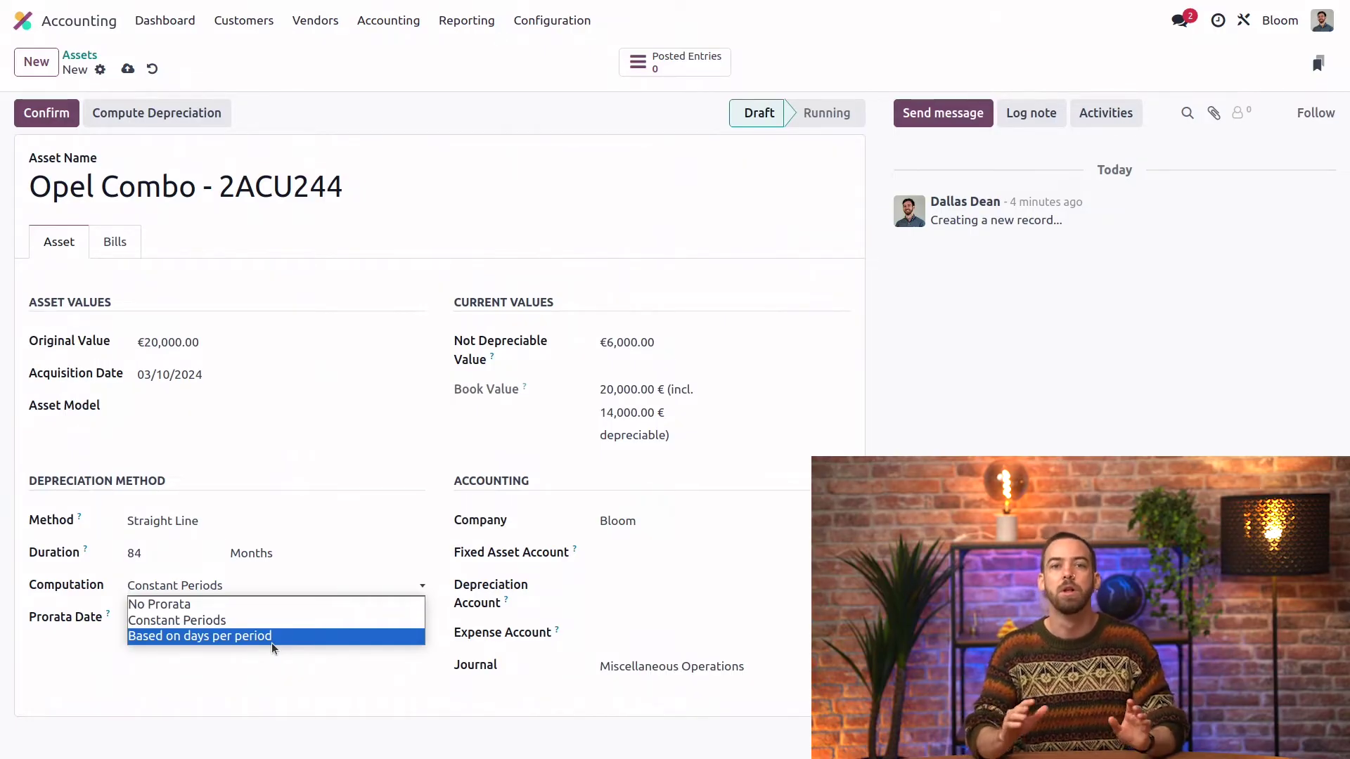
Step: Try days-per-period and No Prorata, then settle on Constant Periods computation
{"action": "left_click", "coordinate": [272, 636]}
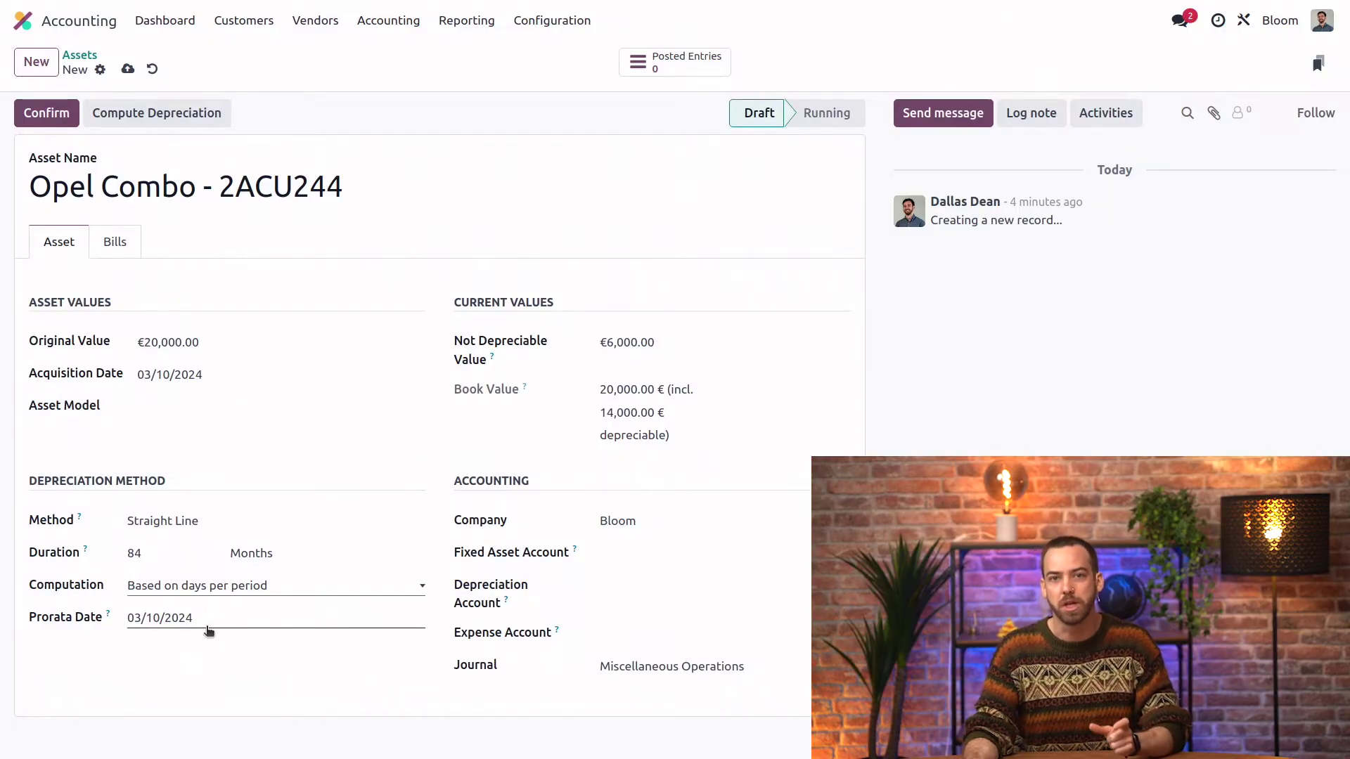
{"action": "left_click", "coordinate": [218, 585]}
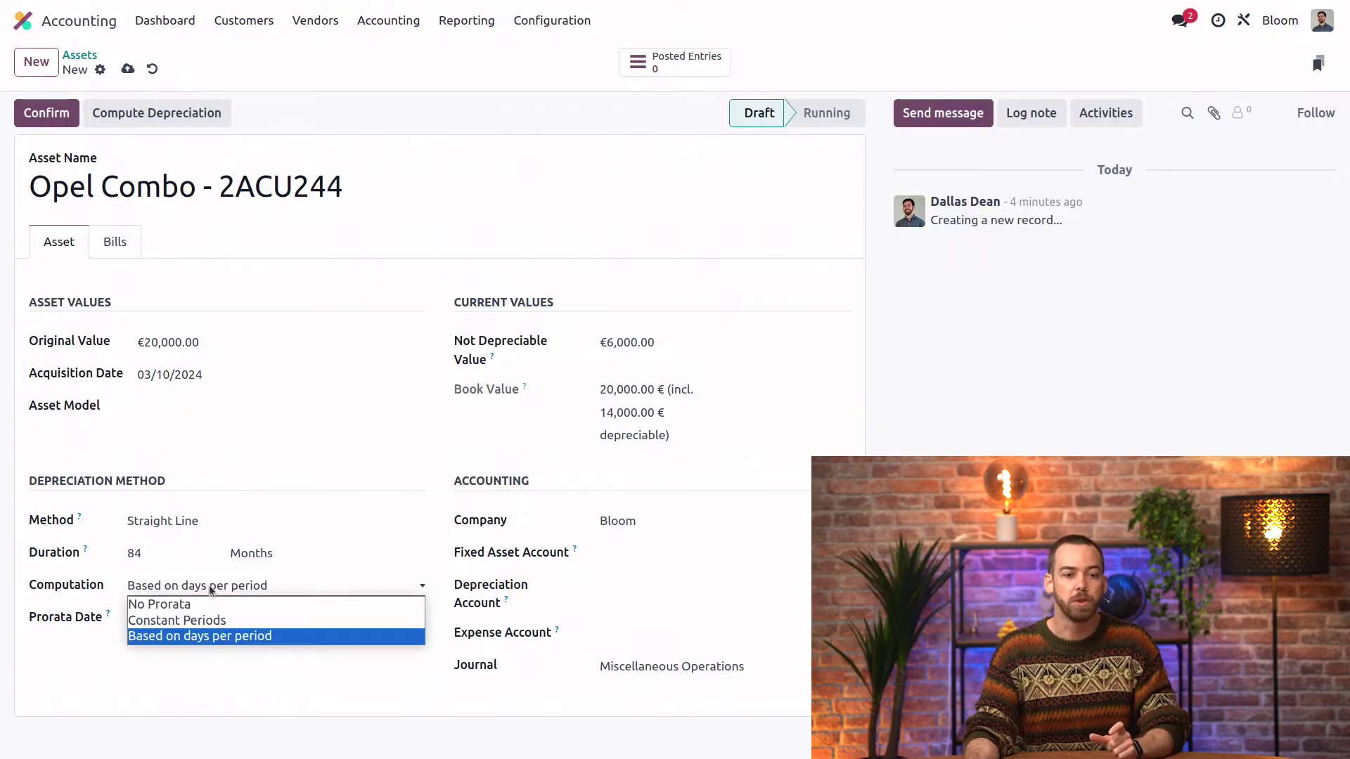
{"action": "left_click", "coordinate": [209, 602]}
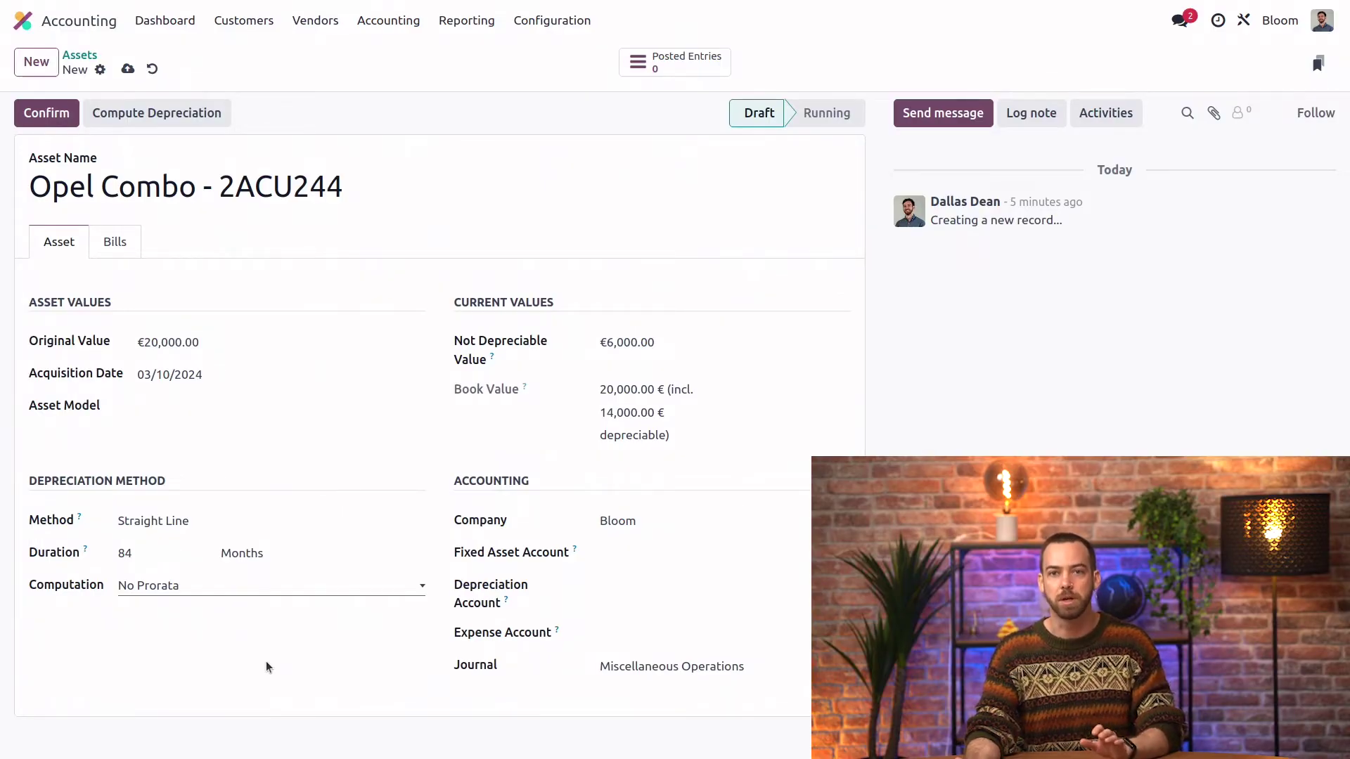
{"action": "left_click", "coordinate": [250, 590]}
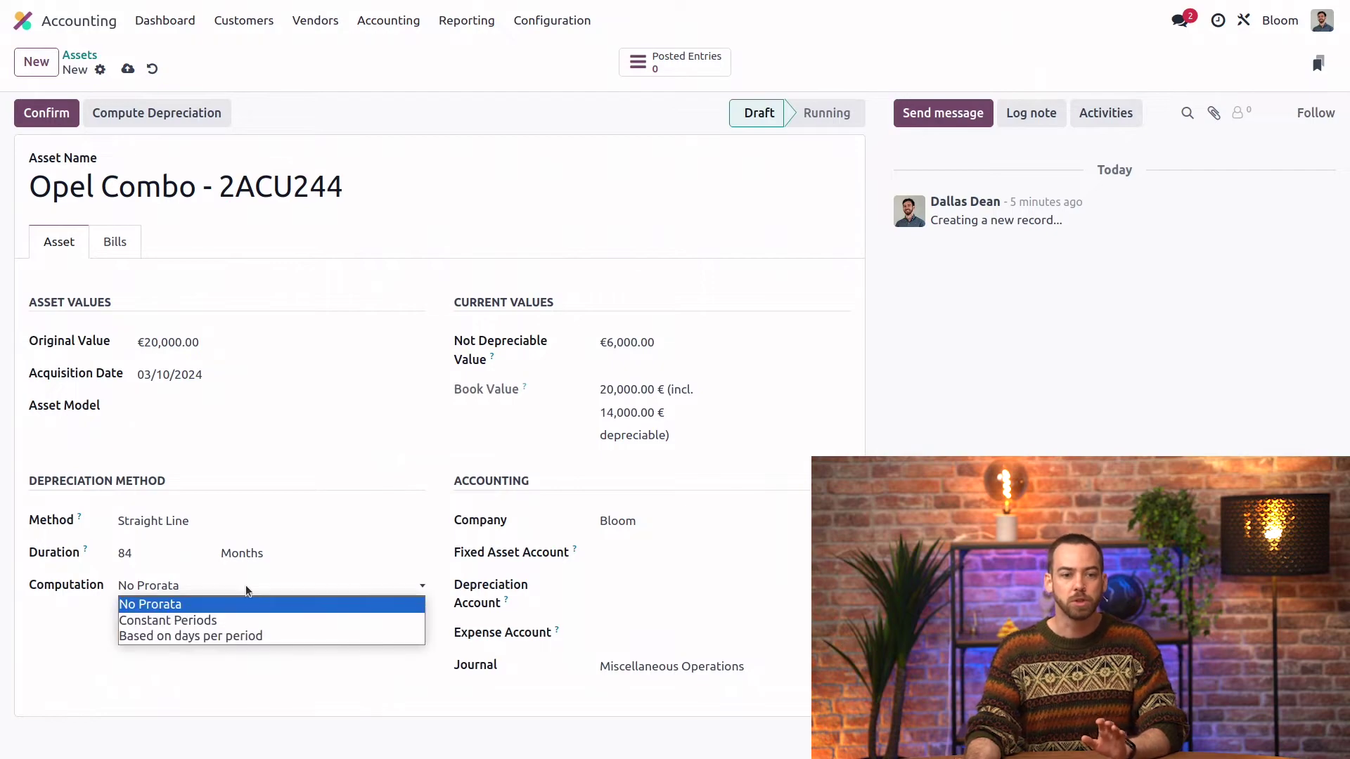
{"action": "left_click", "coordinate": [226, 621]}
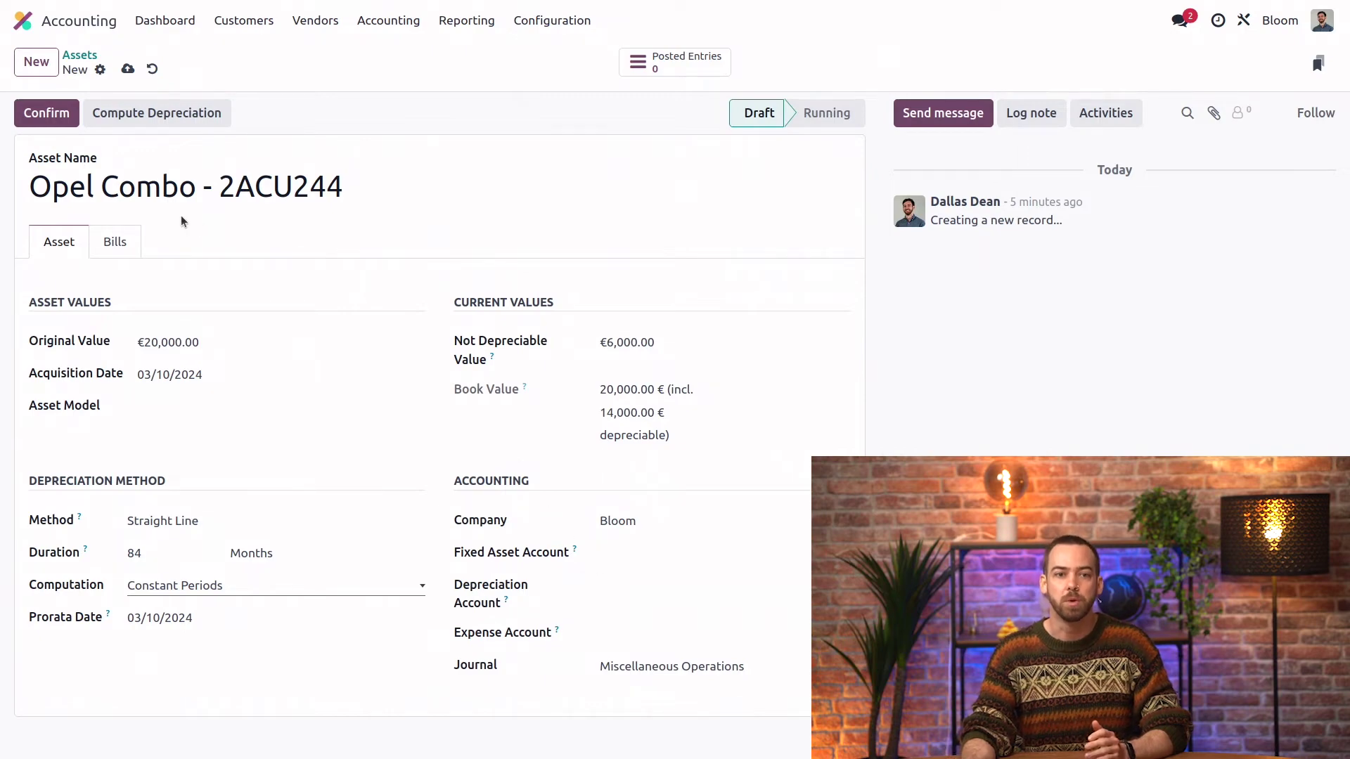
{"action": "left_click", "coordinate": [128, 247]}
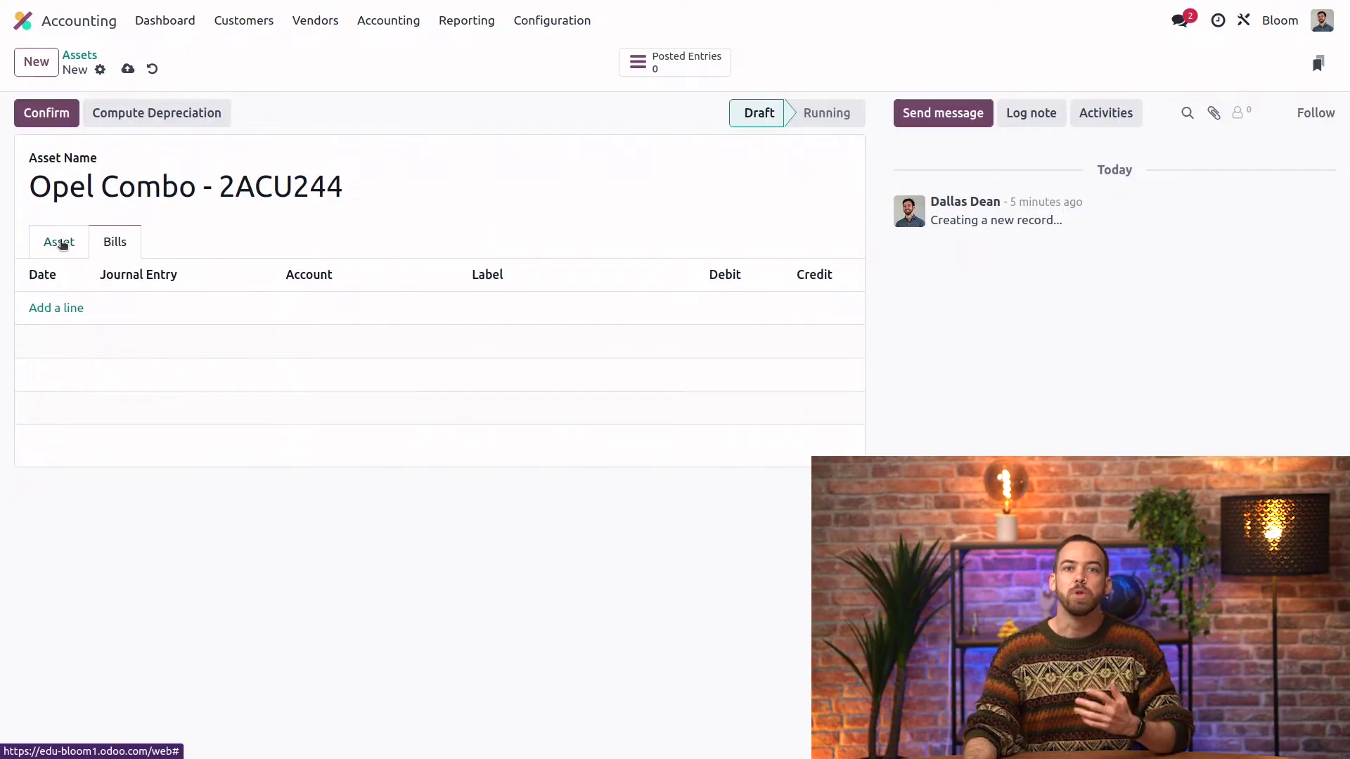
Step: Assign accounts 240000 (fixed asset), 240009 (depreciation), 630200 (expense) and save the asset
{"action": "left_click", "coordinate": [67, 249]}
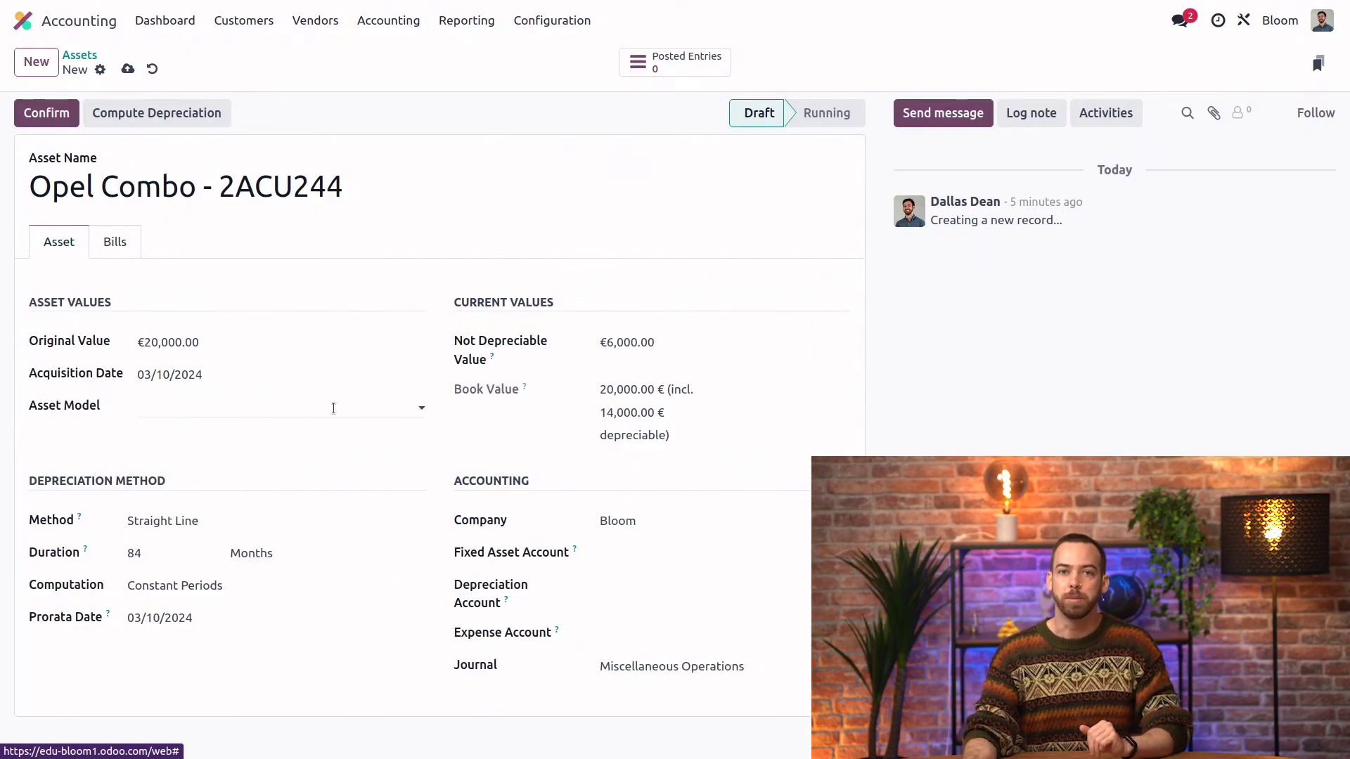
{"action": "left_click", "coordinate": [658, 547]}
{"action": "type", "text": "24"}
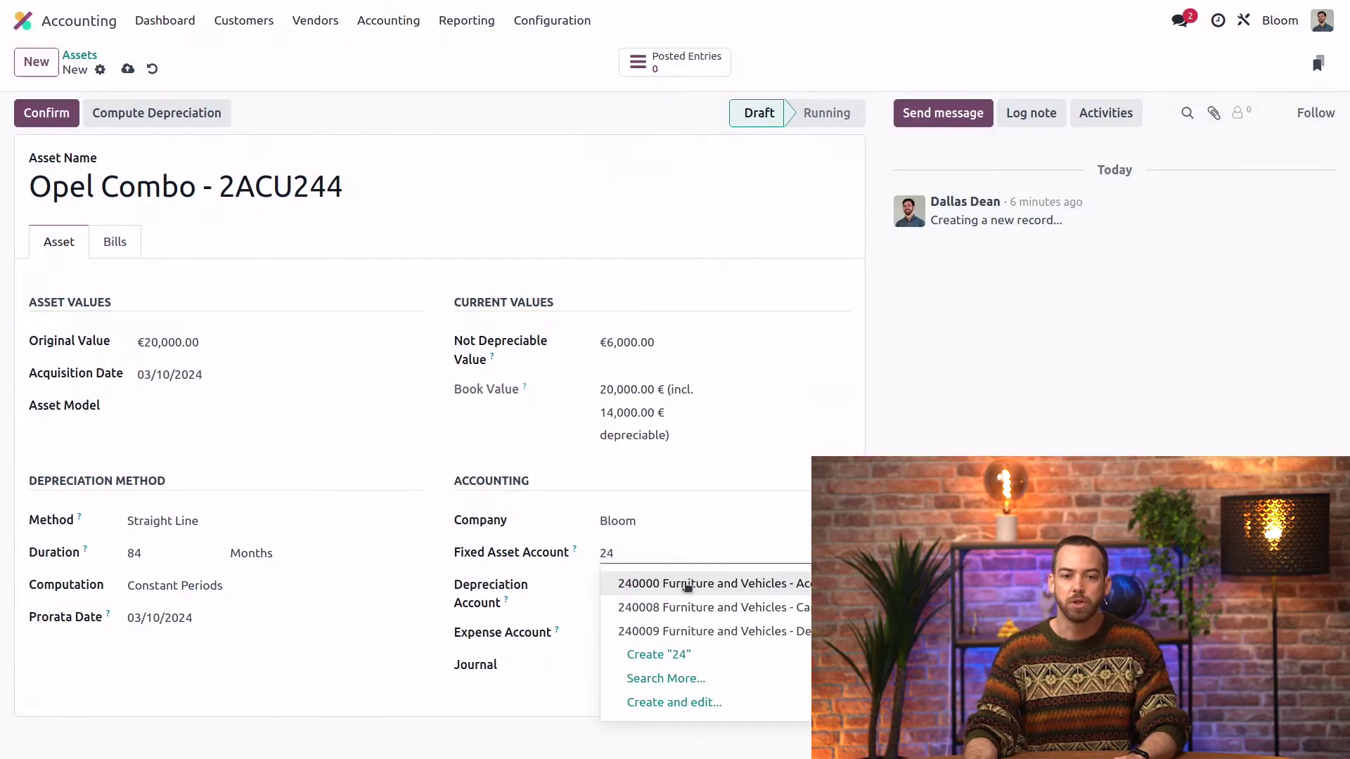
{"action": "left_click", "coordinate": [687, 588]}
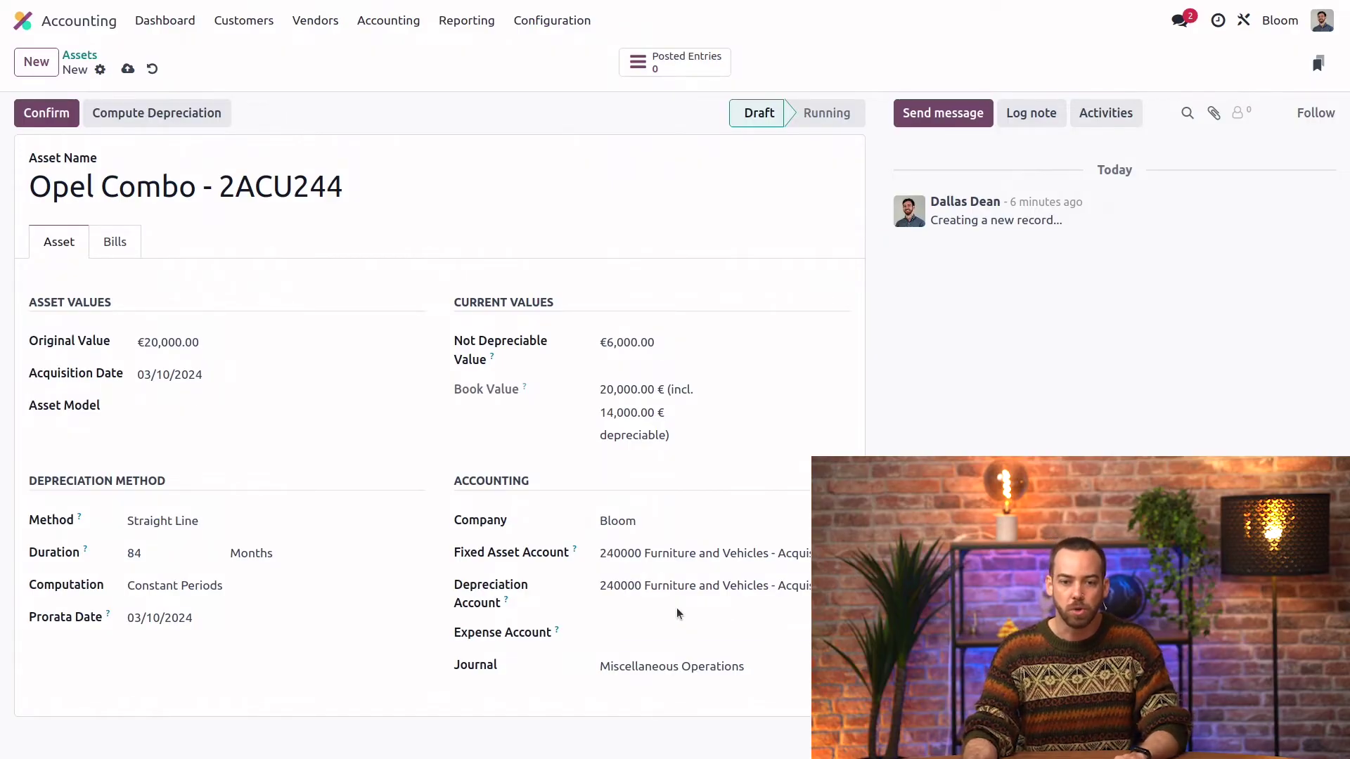
{"action": "left_click", "coordinate": [611, 628]}
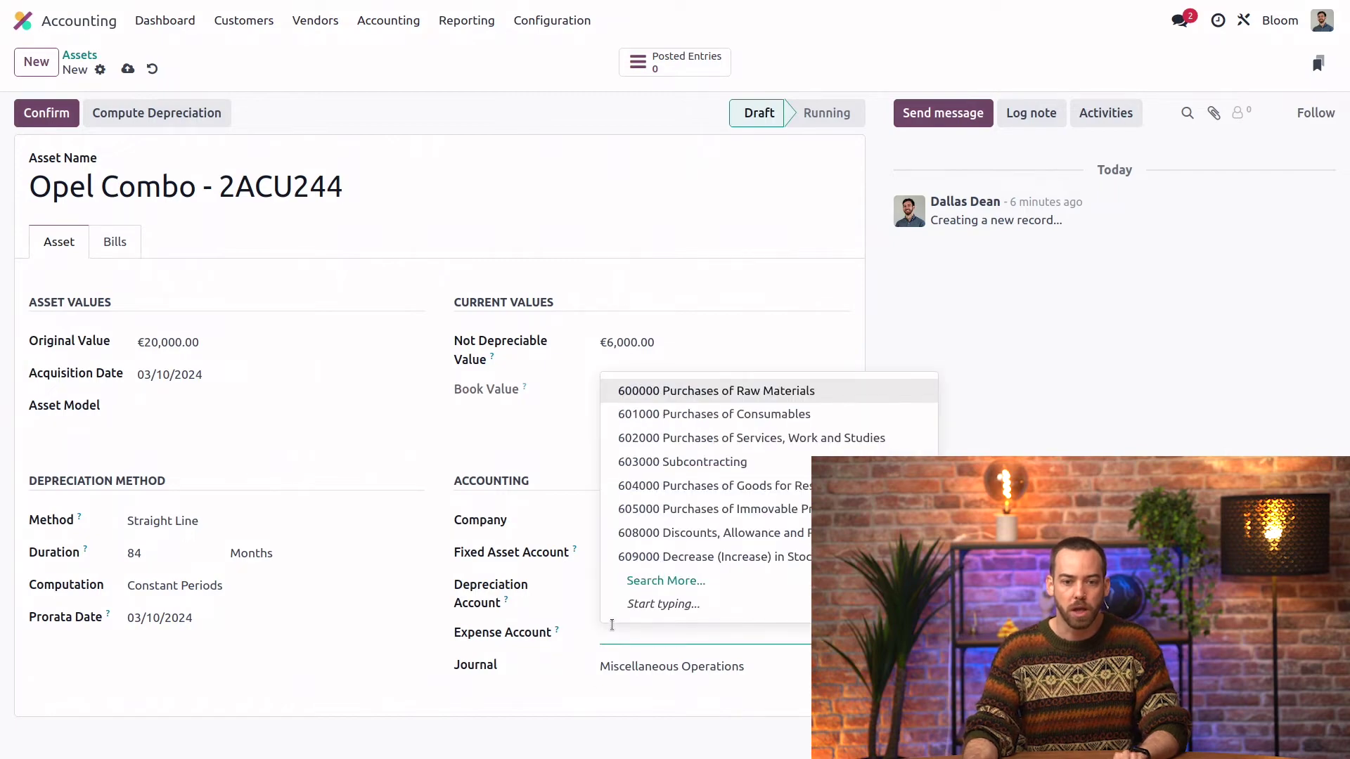
{"action": "key", "text": "Escape"}
{"action": "left_click", "coordinate": [641, 591]}
{"action": "type", "text": "240"}
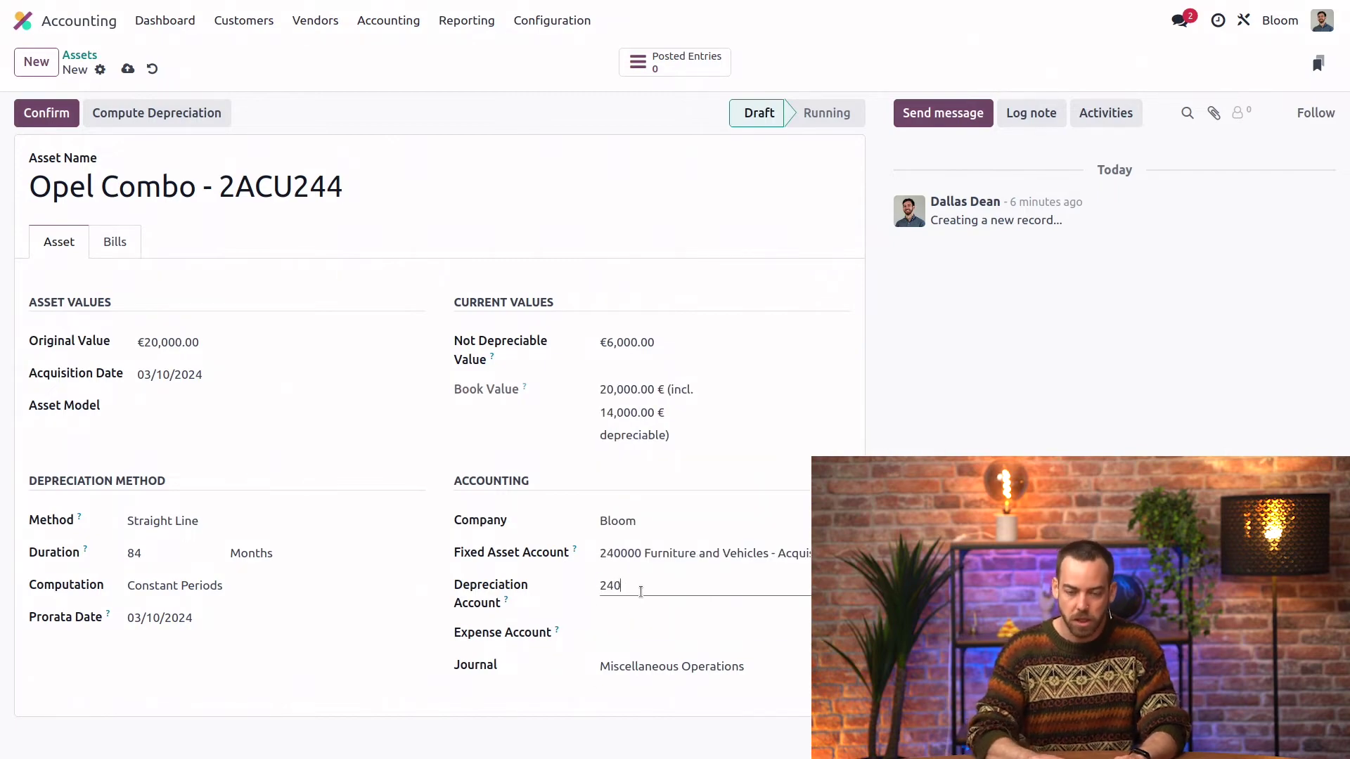
{"action": "type", "text": "0"}
{"action": "left_click", "coordinate": [646, 641]}
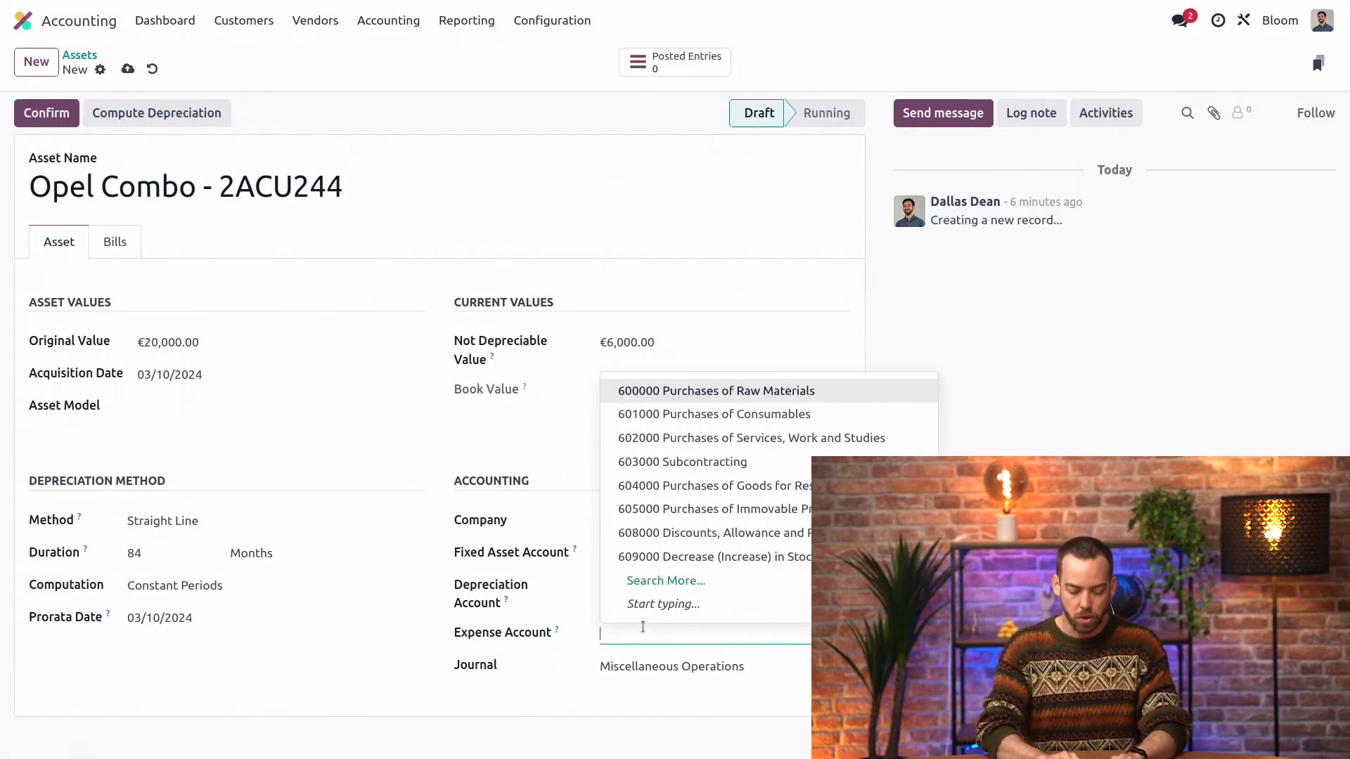
{"action": "type", "text": "630"}
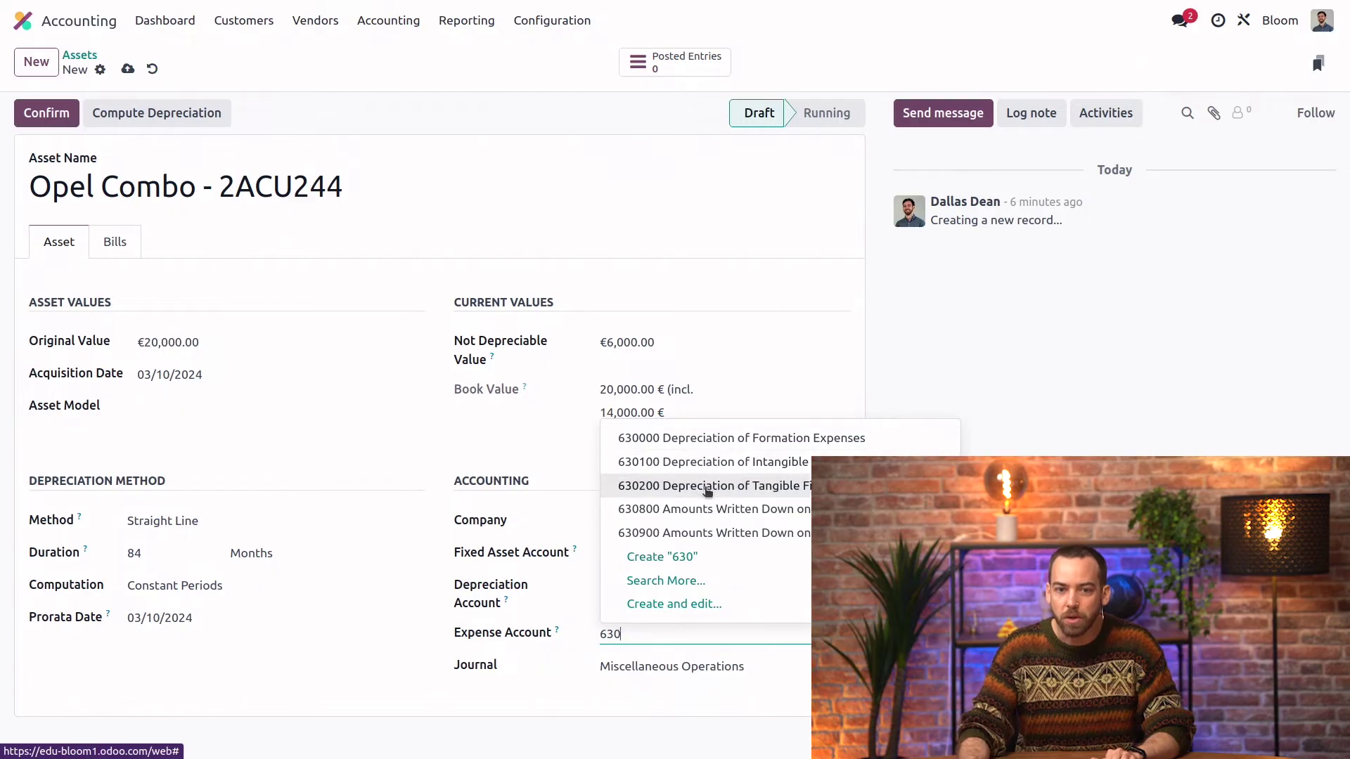
{"action": "left_click", "coordinate": [706, 485]}
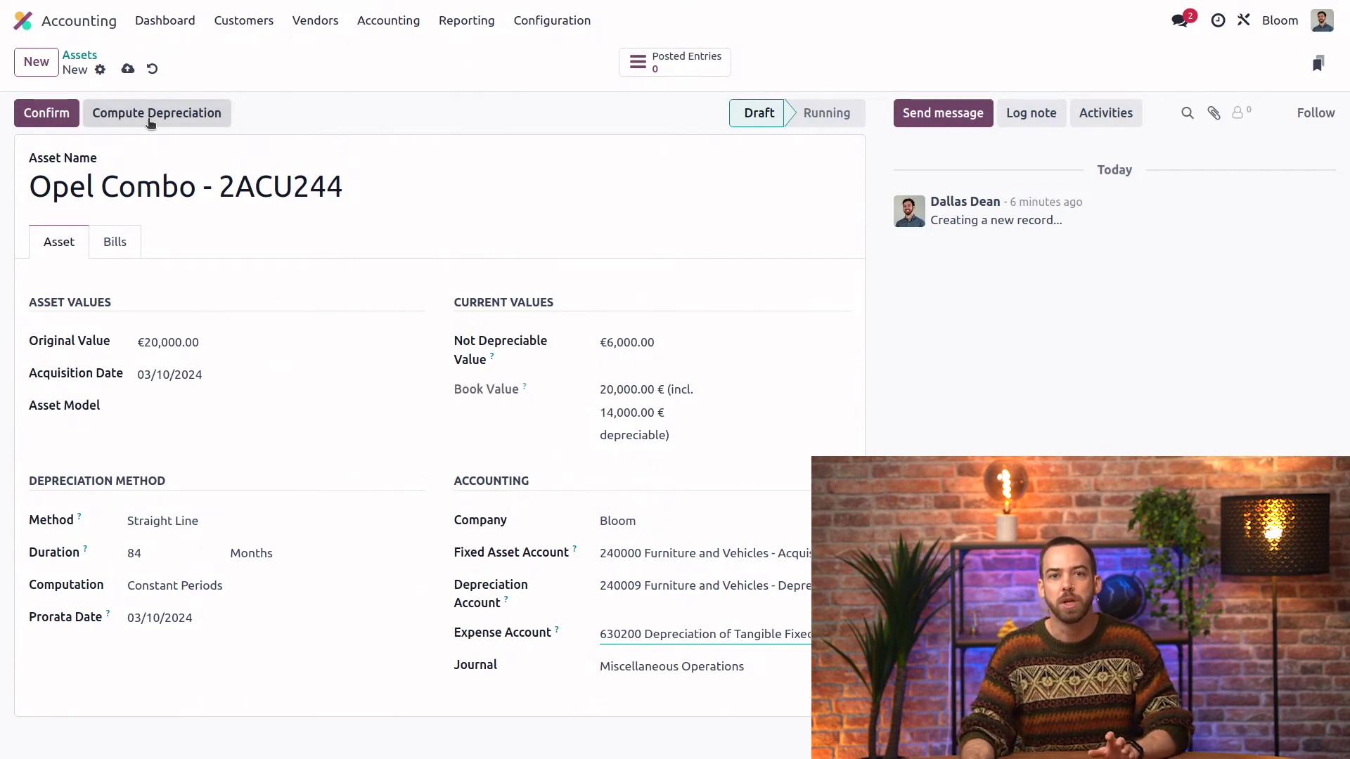
{"action": "left_click", "coordinate": [149, 119]}
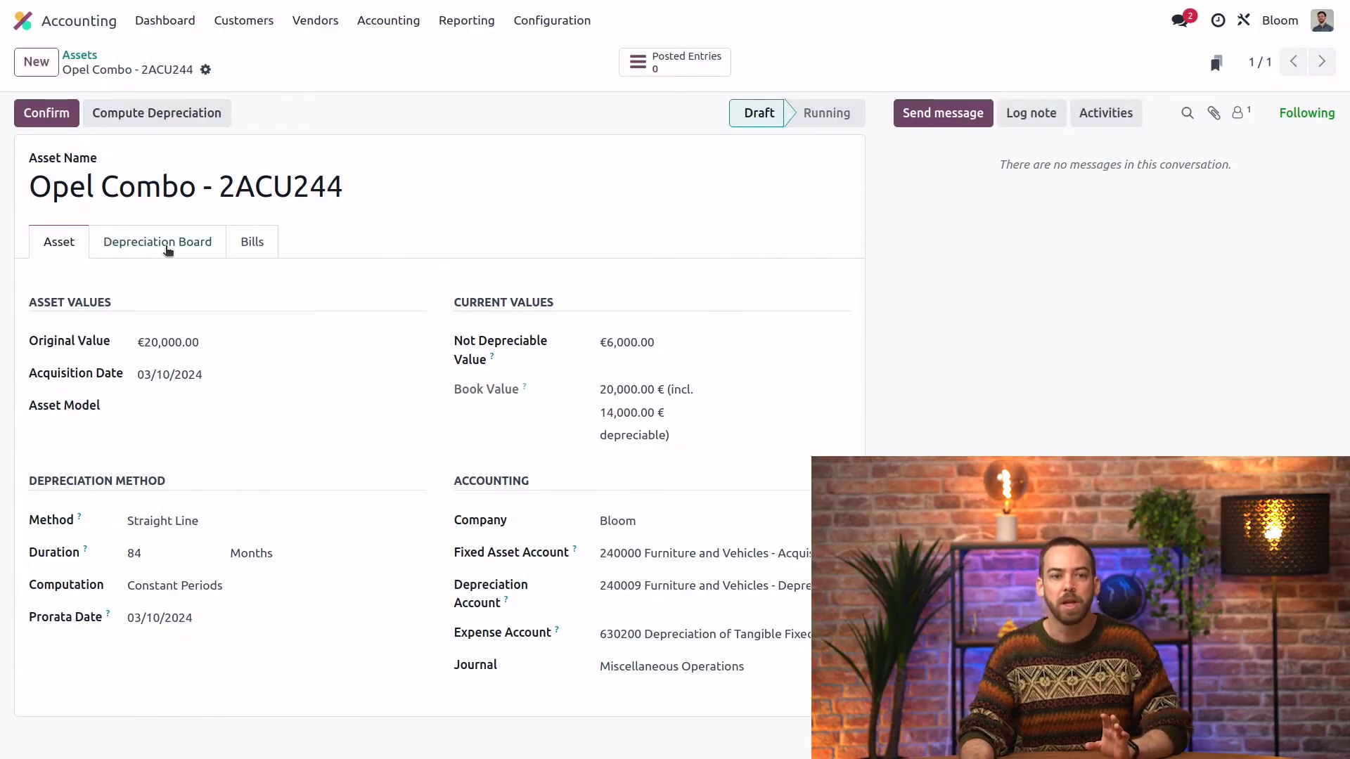
Step: Review the computed depreciation board and confirm the asset, posting its due entries
{"action": "left_click", "coordinate": [166, 254]}
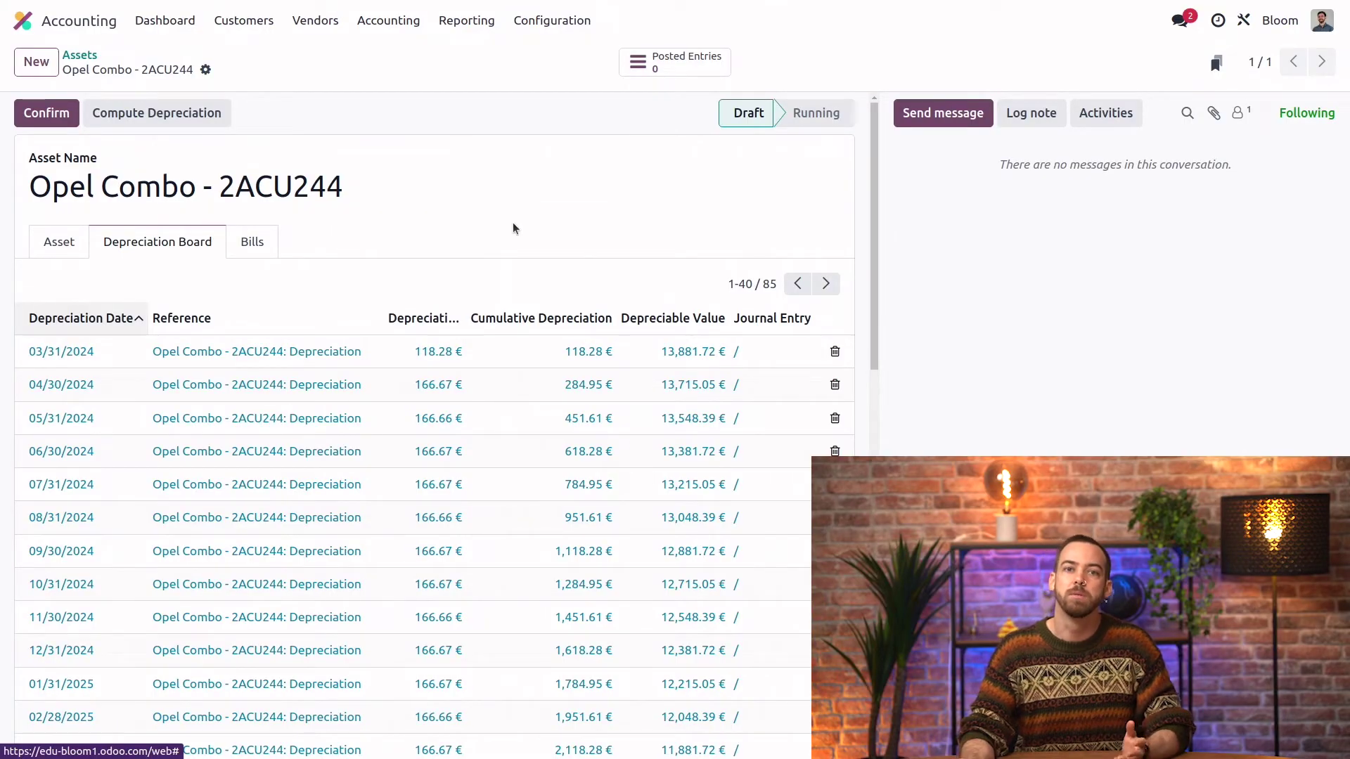
{"action": "mouse_move", "coordinate": [671, 317]}
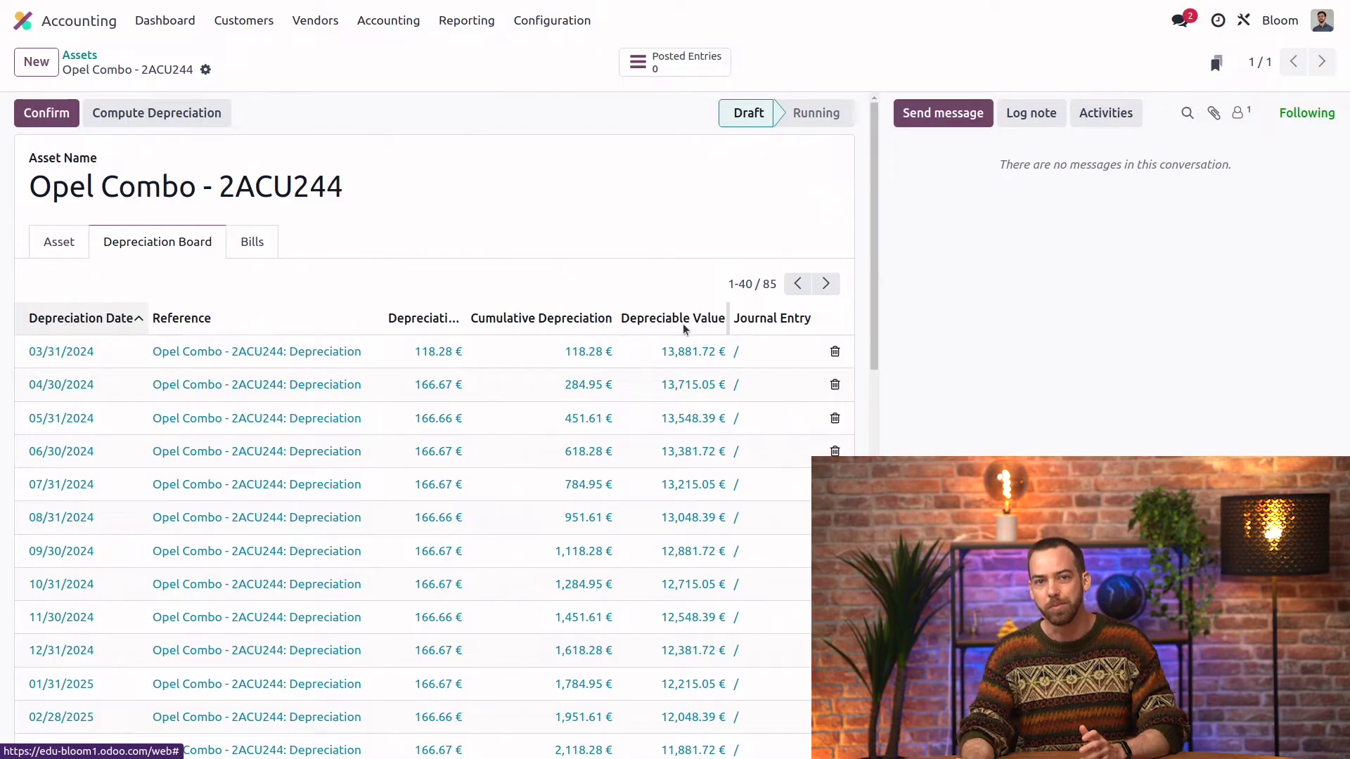
{"action": "left_click", "coordinate": [36, 117]}
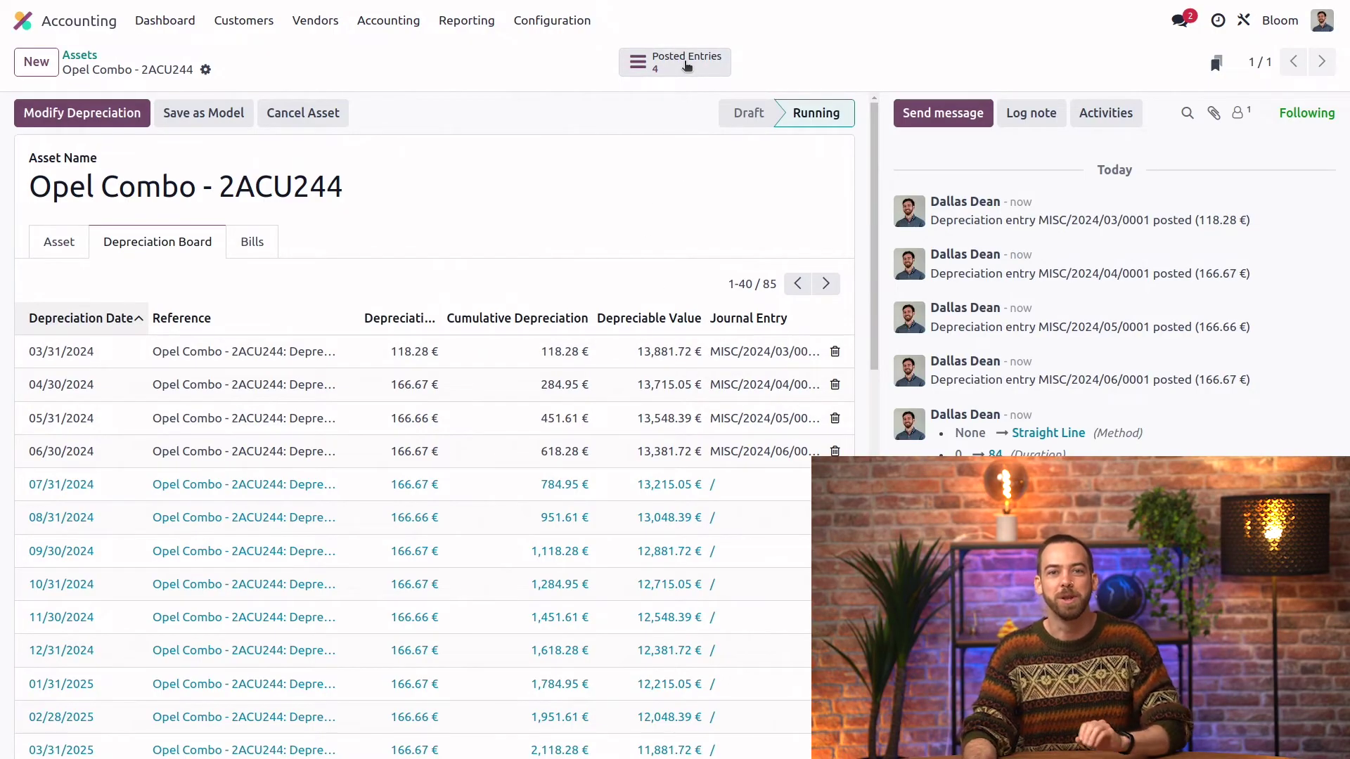
{"action": "left_click", "coordinate": [687, 66]}
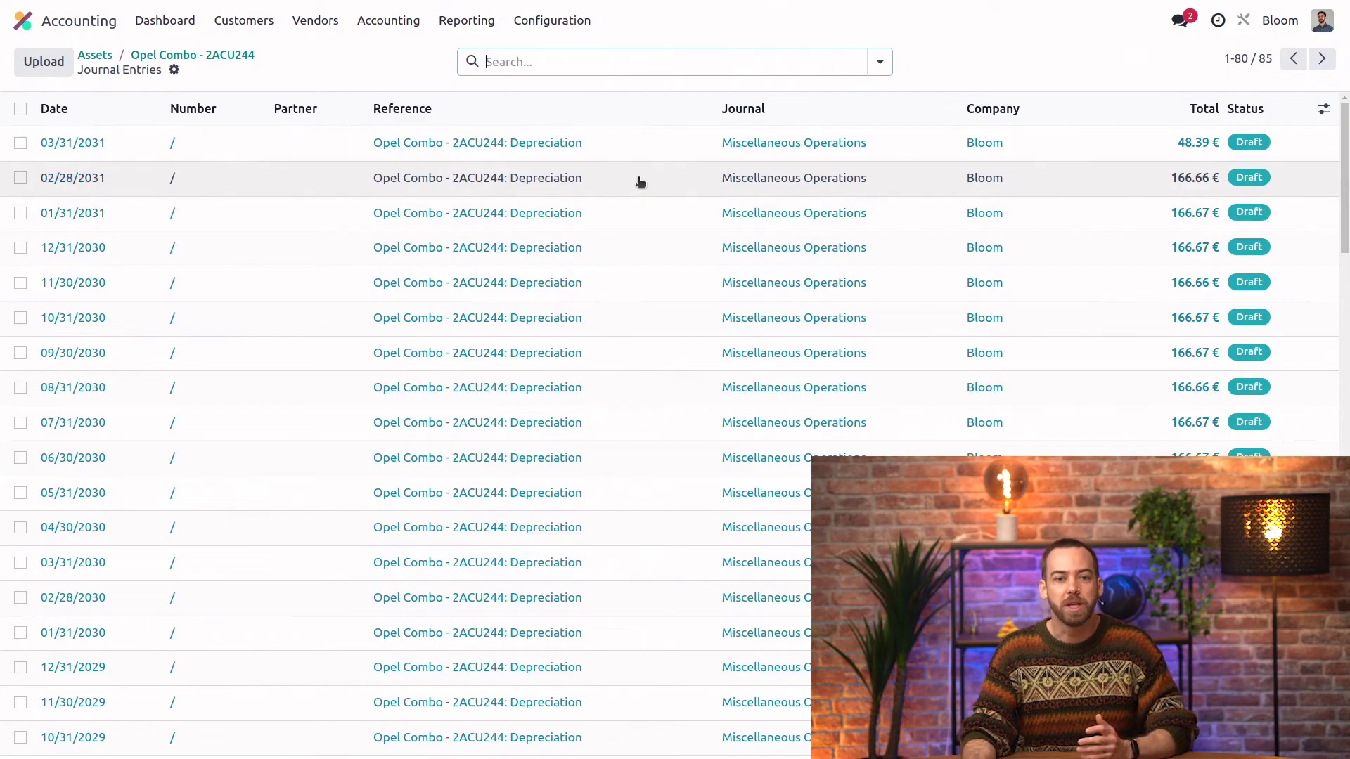
Step: Open the final draft depreciation entry dated 03/31/2031 for €48.39
{"action": "left_click", "coordinate": [609, 152]}
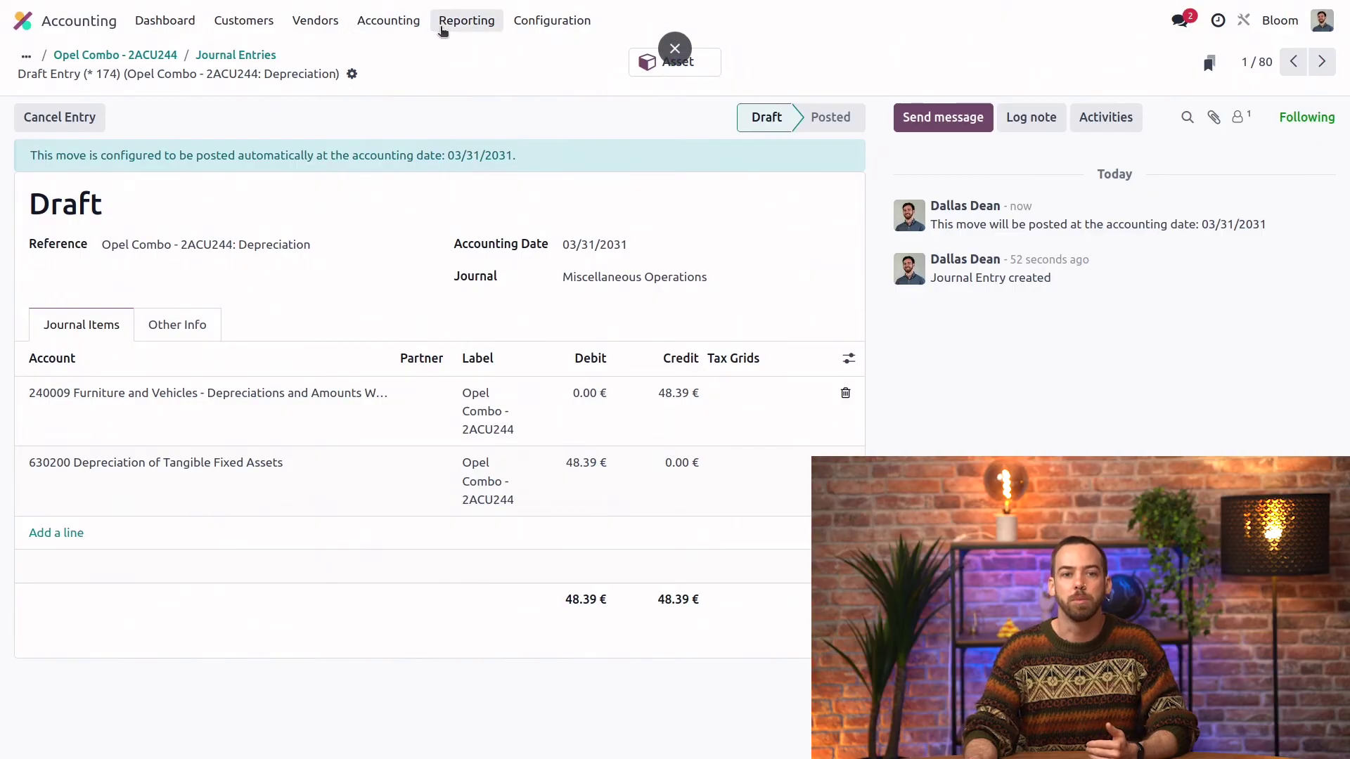
{"action": "left_click", "coordinate": [466, 21]}
{"action": "scroll", "coordinate": [528, 304], "scroll_direction": "down", "scroll_amount": 2}
{"action": "scroll", "coordinate": [572, 425], "scroll_direction": "down", "scroll_amount": 1}
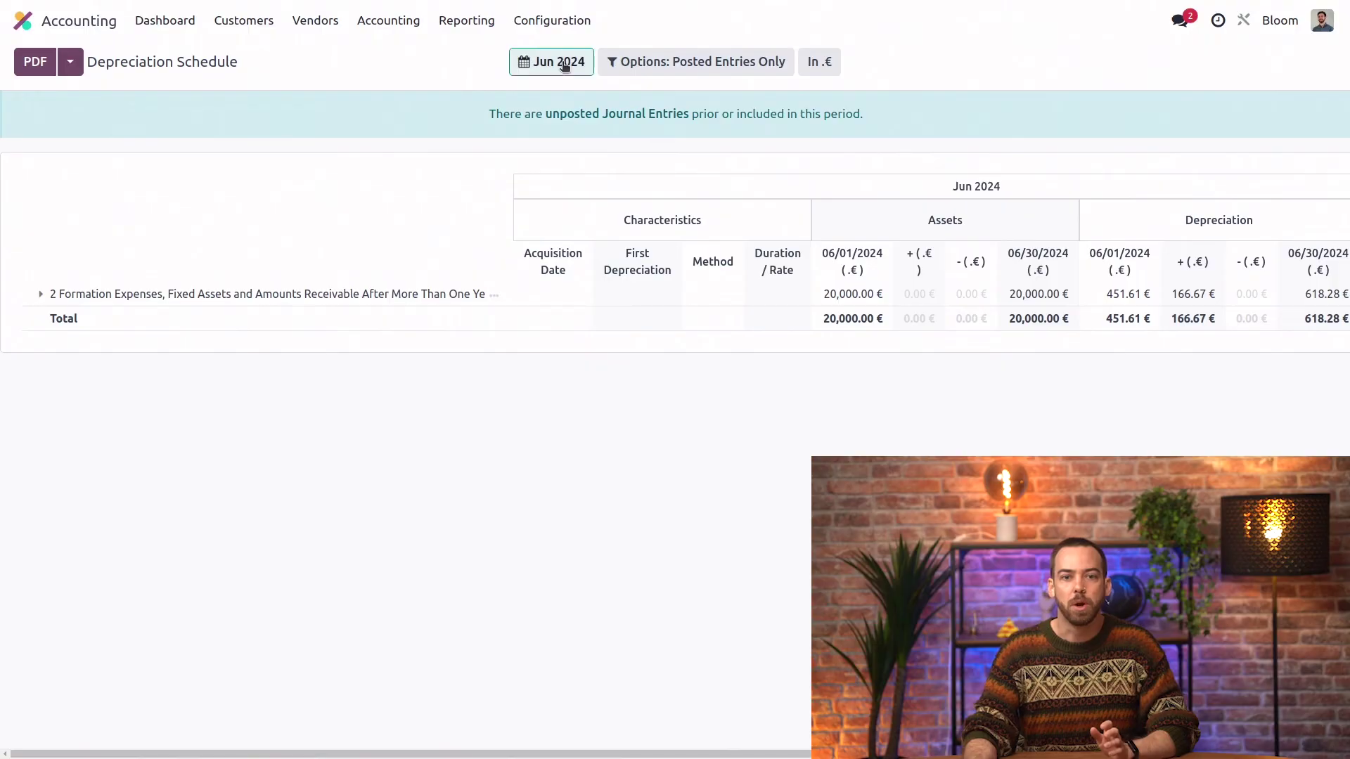
Step: Filter the Depreciation Schedule to financial year 2024 and unfold Formation Expenses, 24 and 240000
{"action": "left_click", "coordinate": [561, 63]}
{"action": "left_click", "coordinate": [604, 147]}
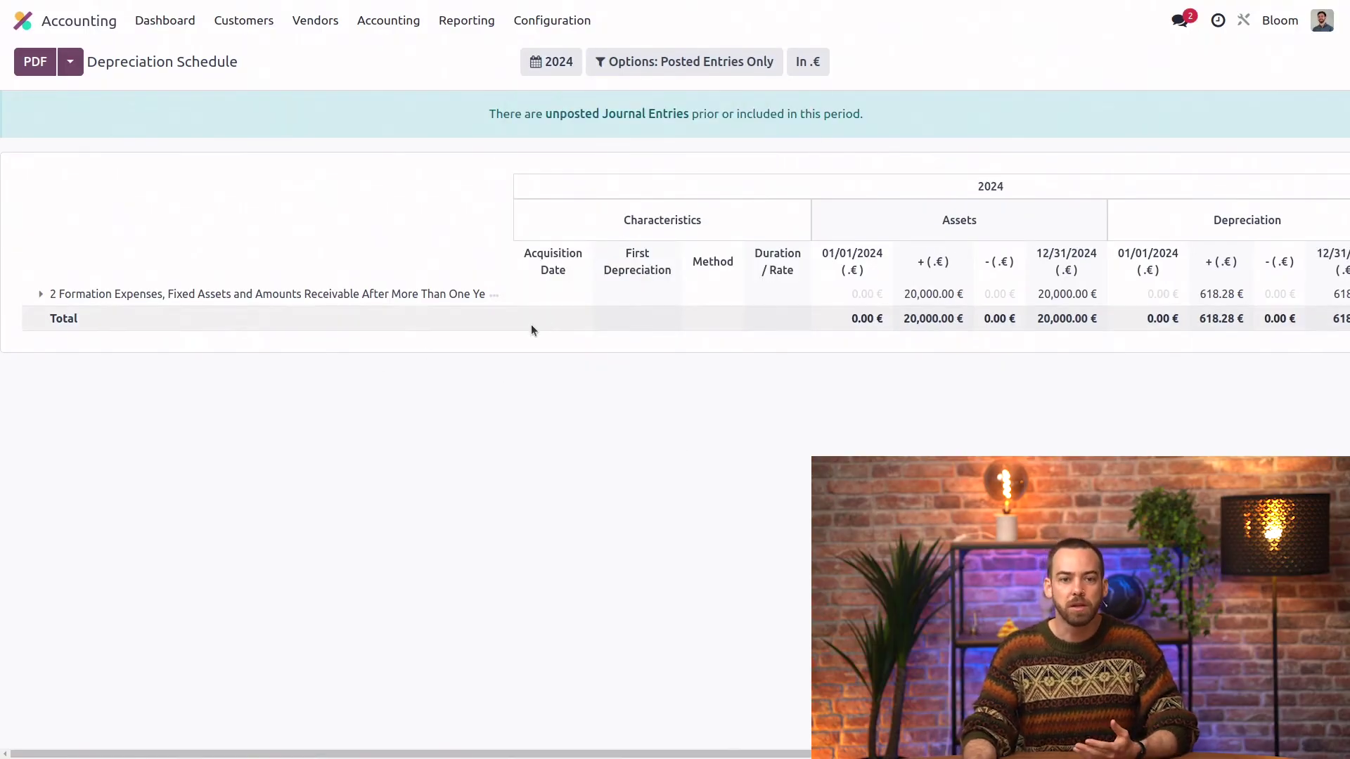
{"action": "left_click", "coordinate": [37, 295]}
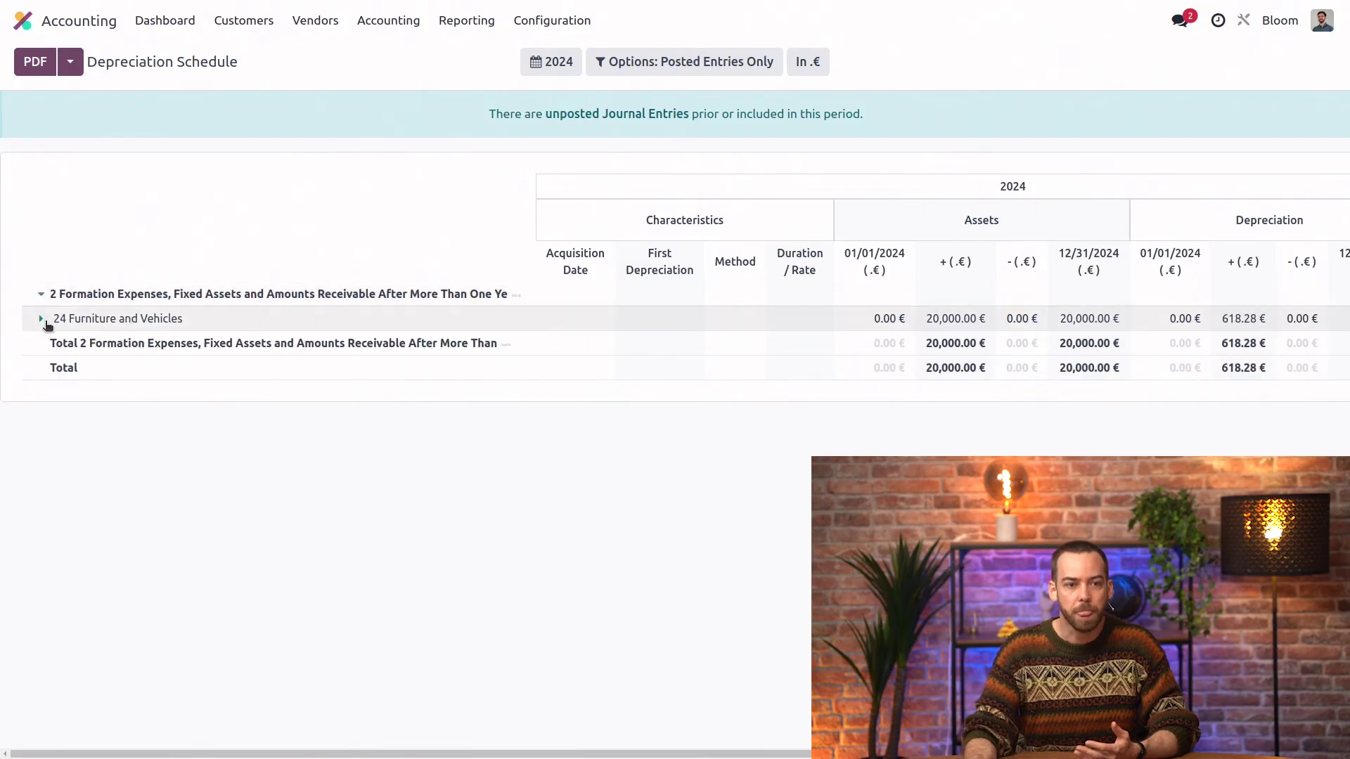
{"action": "left_click", "coordinate": [43, 319]}
{"action": "left_click", "coordinate": [43, 343]}
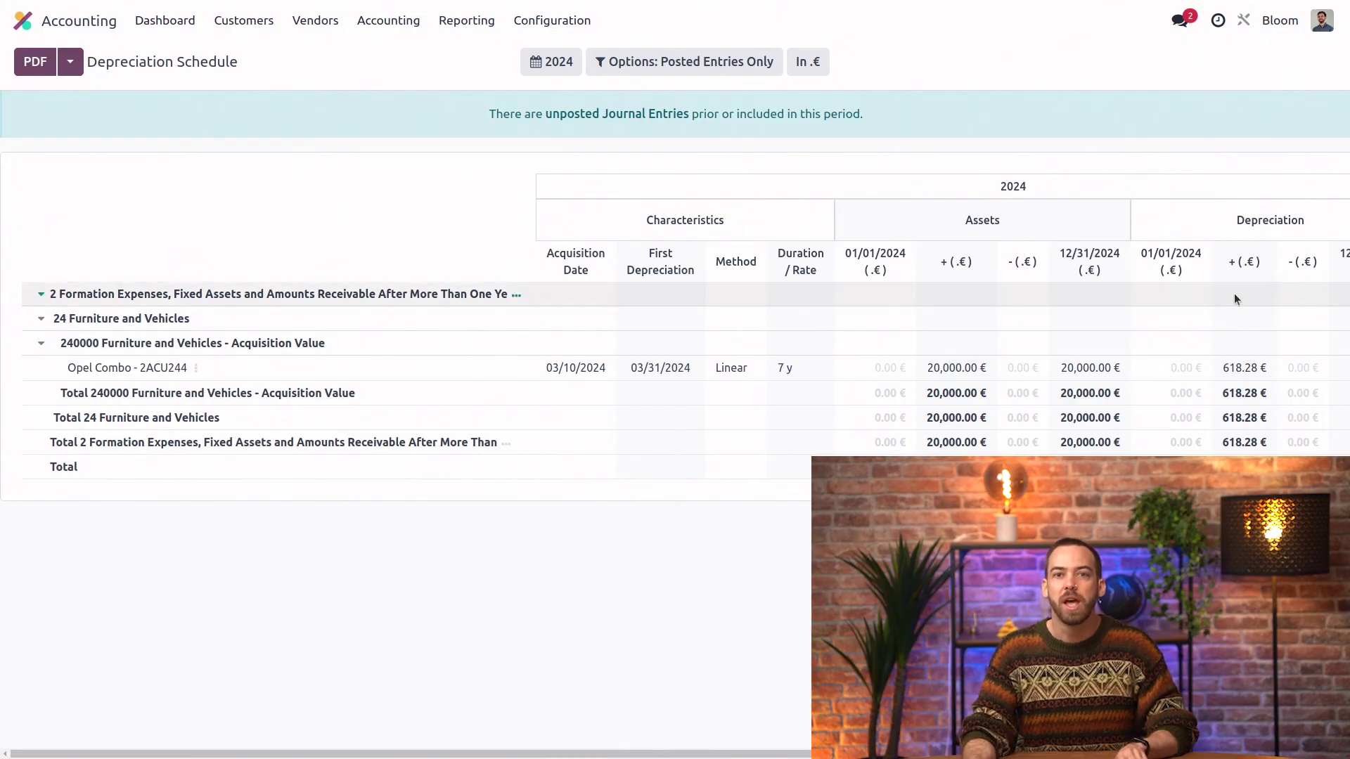
{"action": "scroll", "coordinate": [1213, 286], "scroll_direction": "right", "scroll_amount": 2}
{"action": "scroll", "coordinate": [1214, 286], "scroll_direction": "right", "scroll_amount": 2}
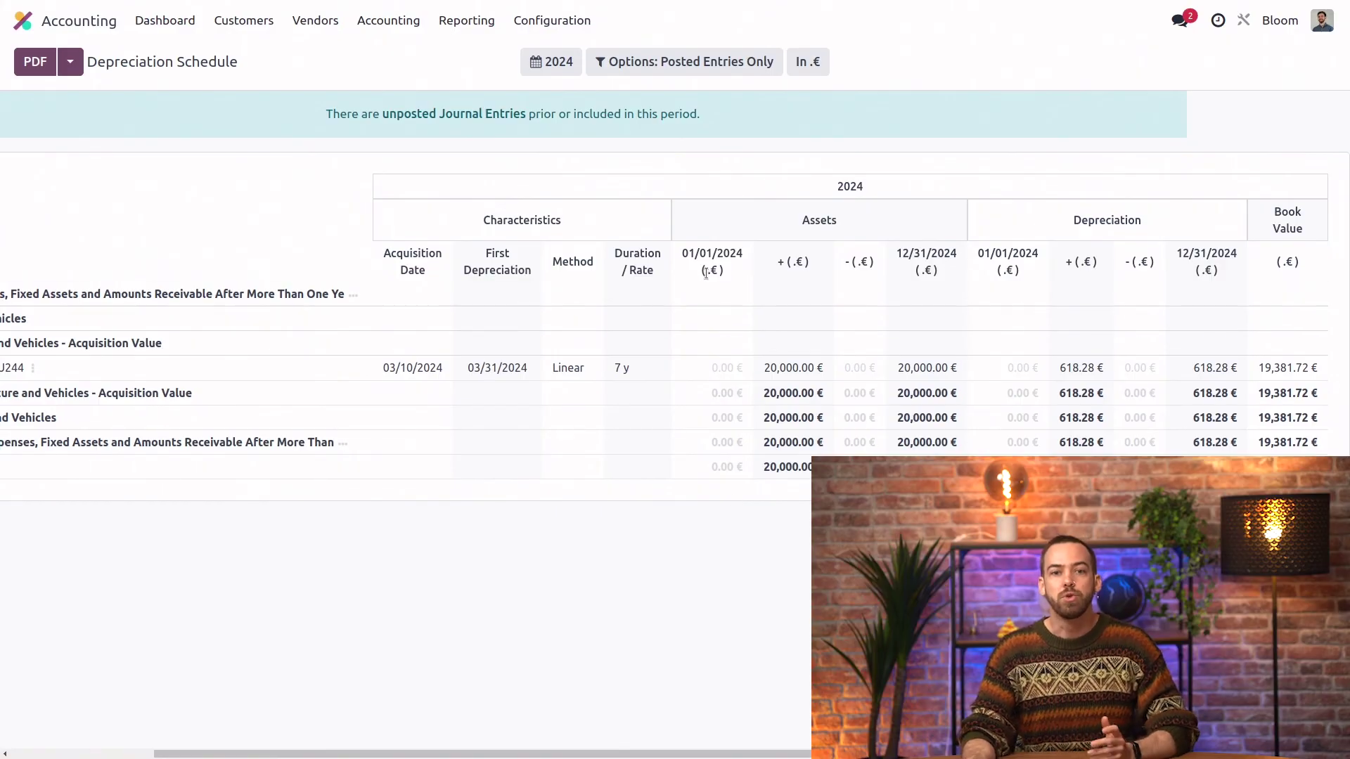
Step: Enable Include Draft Entries and unfold 240000 to show the Opel Combo line
{"action": "left_click", "coordinate": [725, 61]}
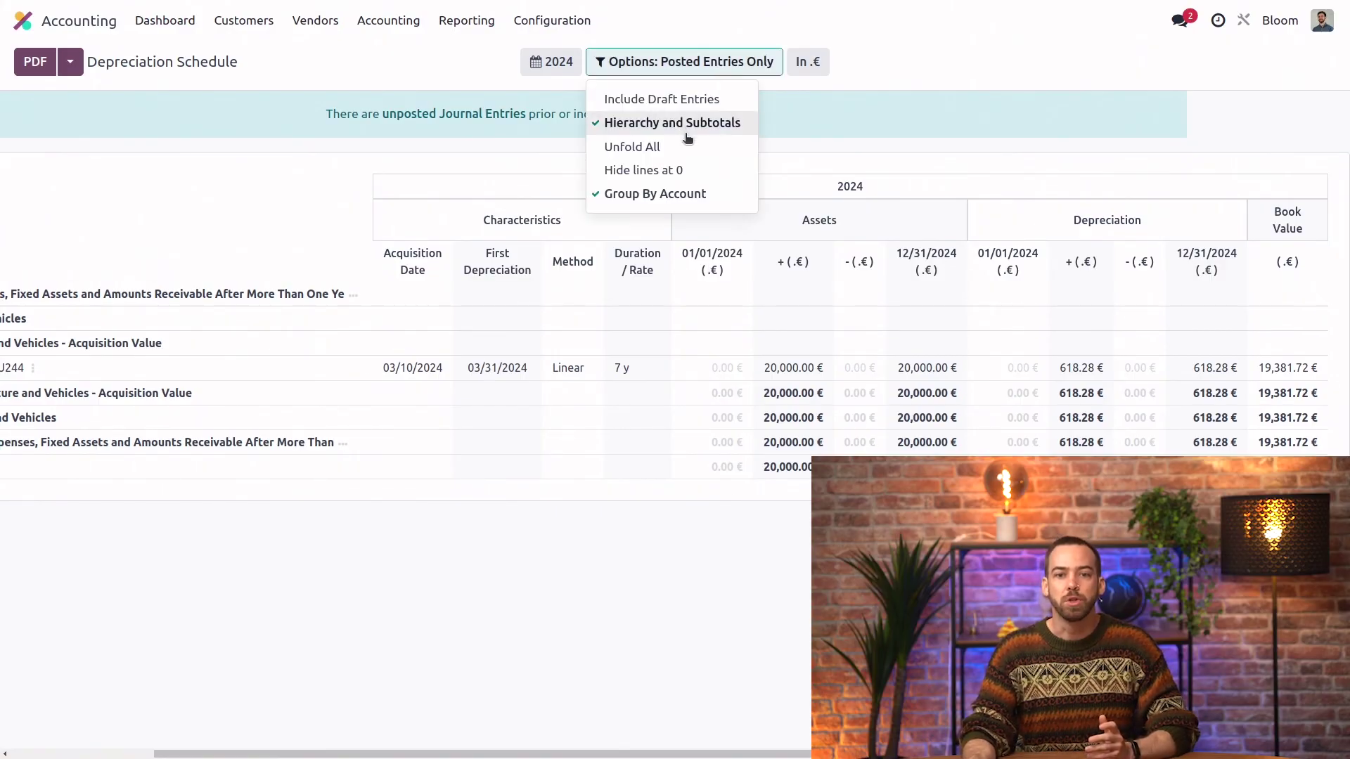
{"action": "left_click", "coordinate": [711, 102]}
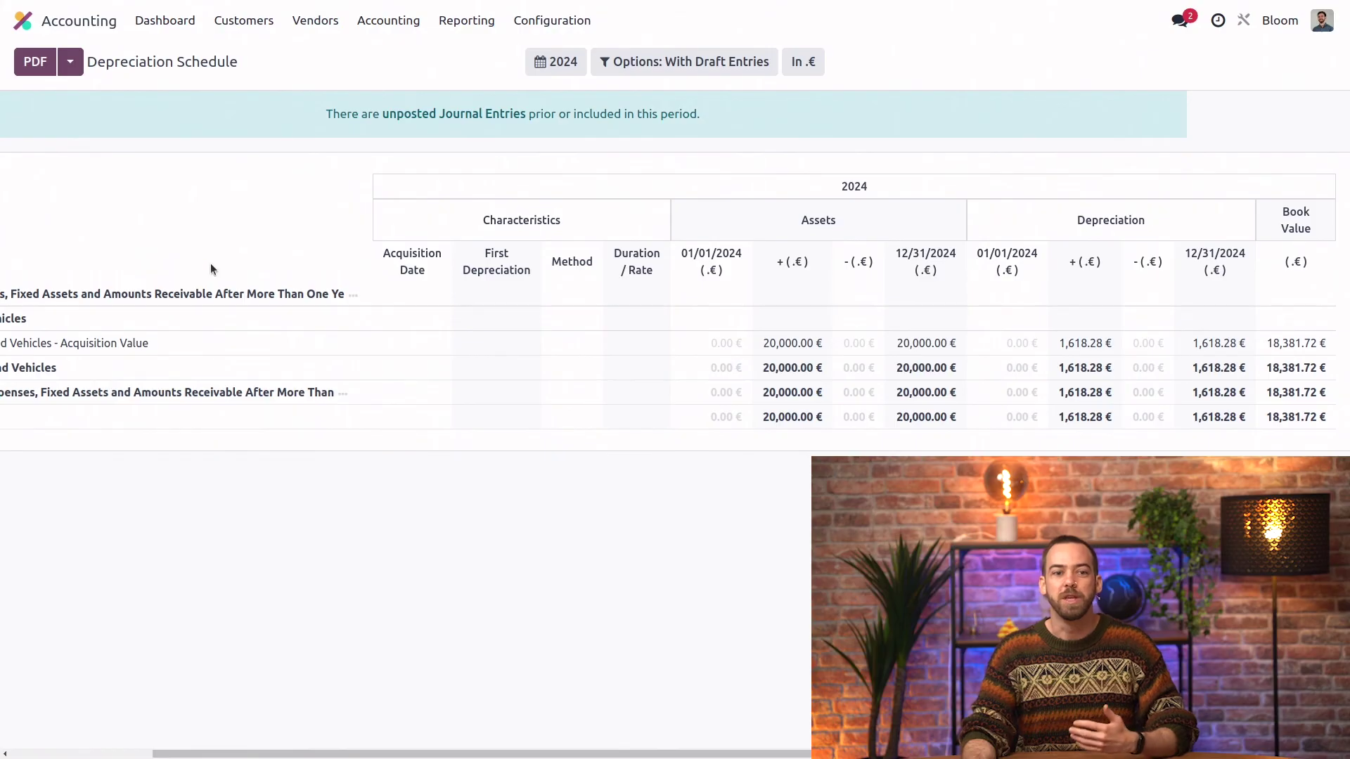
{"action": "scroll", "coordinate": [42, 359], "scroll_direction": "left", "scroll_amount": 3}
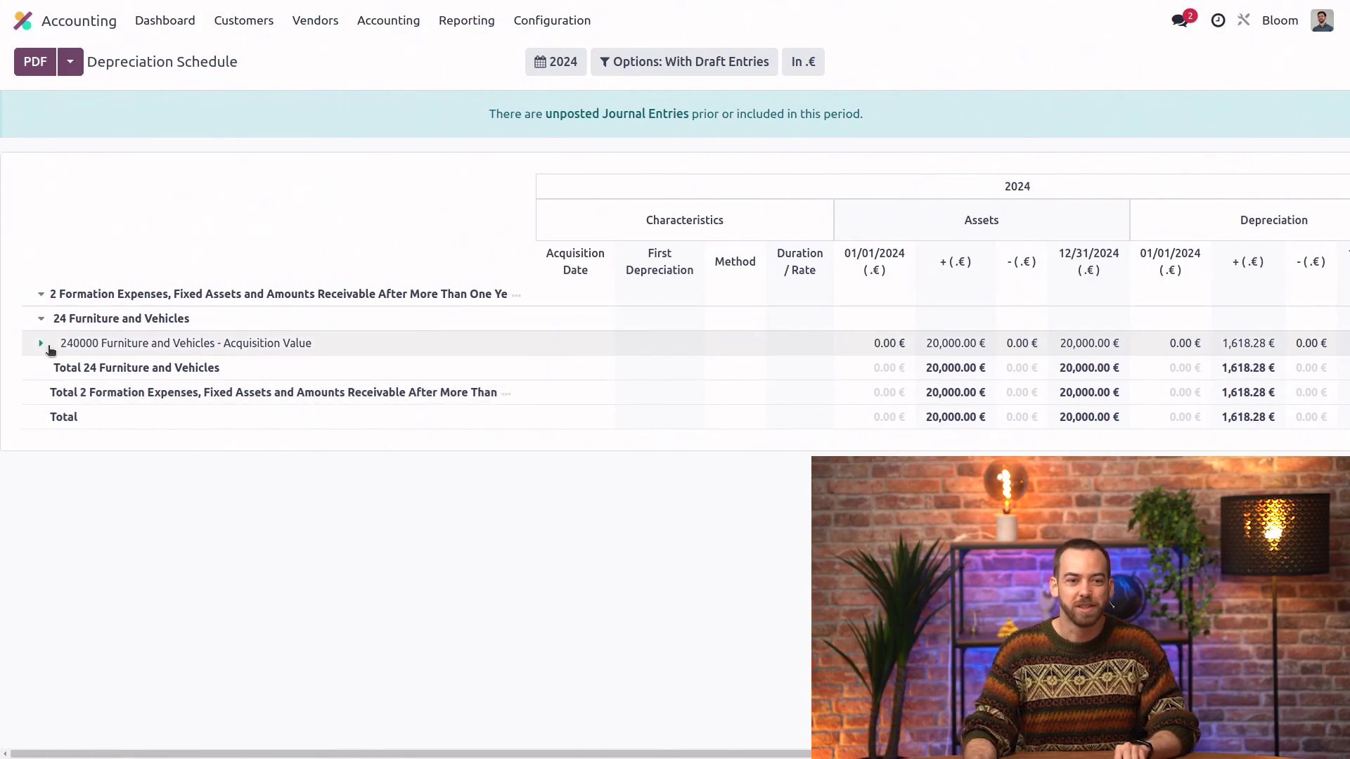
{"action": "left_click", "coordinate": [43, 344]}
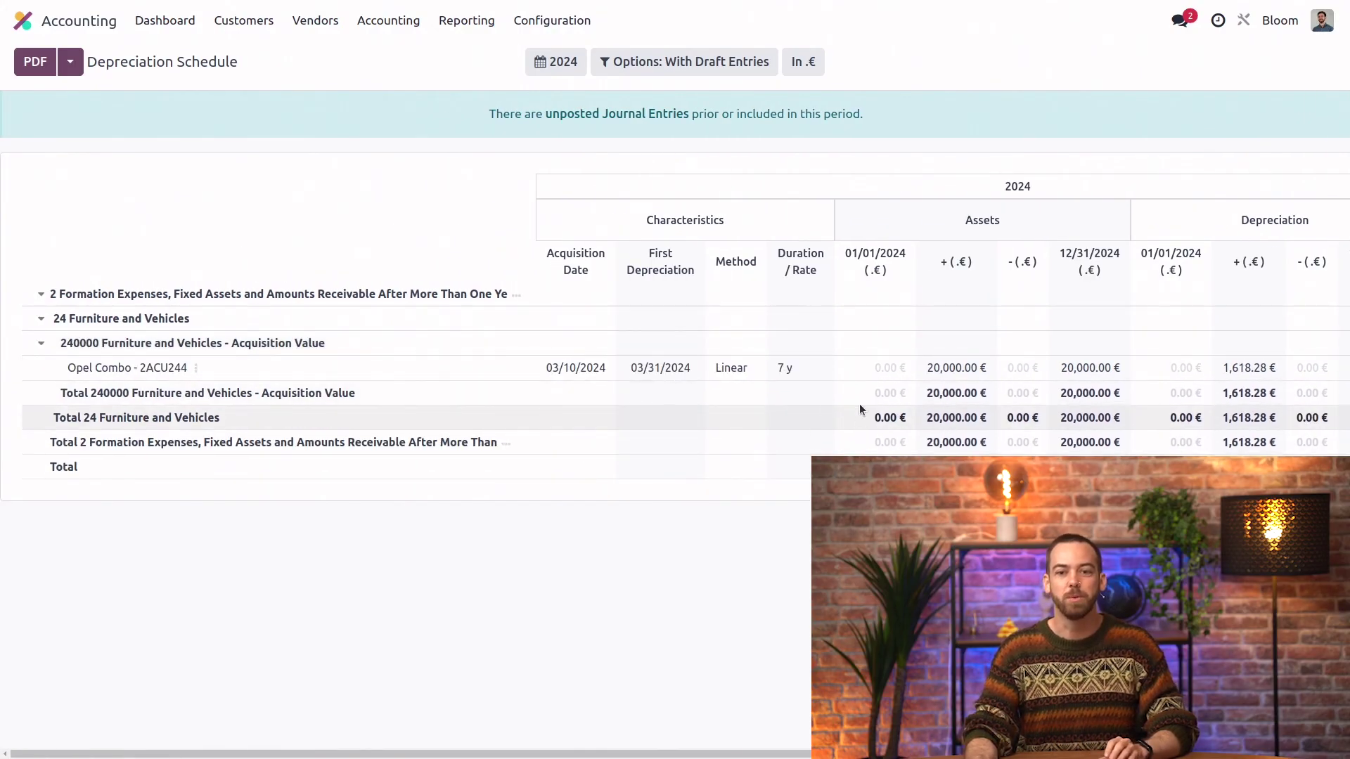